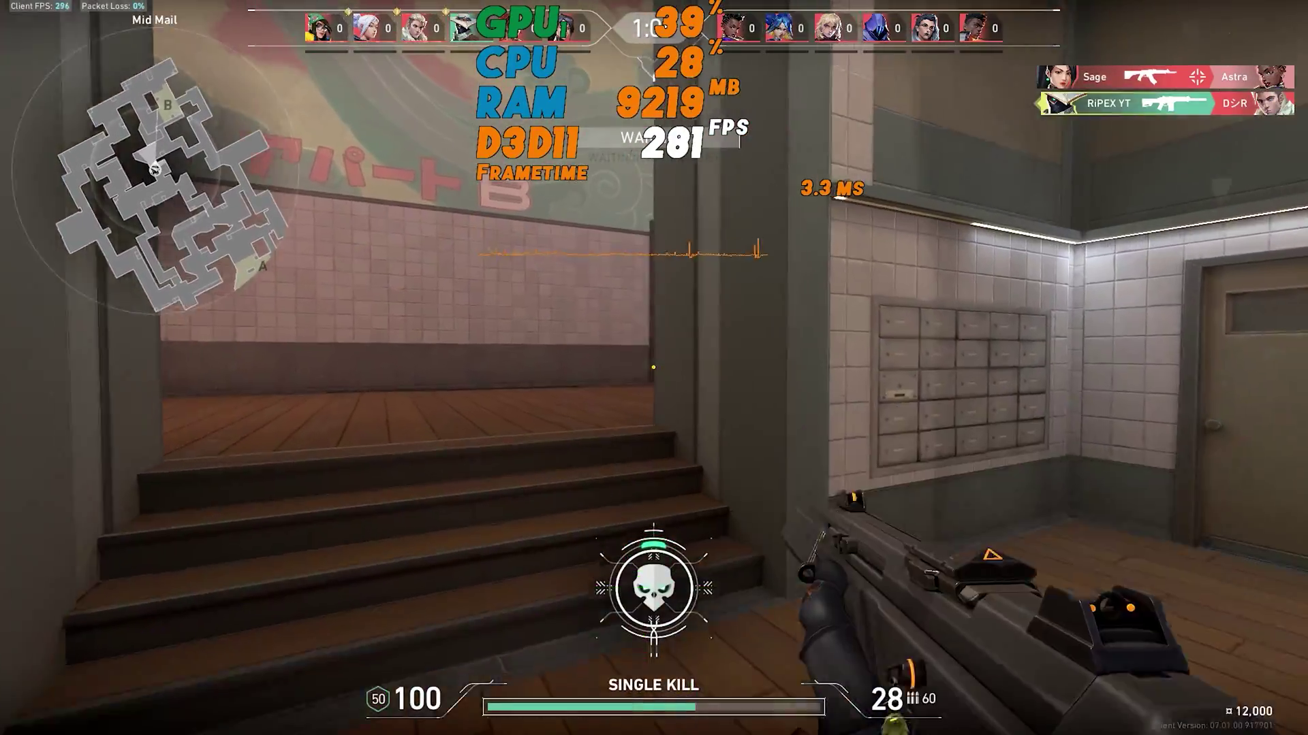
Play the Valorant B Tower fight with the FPS overlay, then exit to the desktop.
{"action": "left_click", "coordinate": [653, 368]}
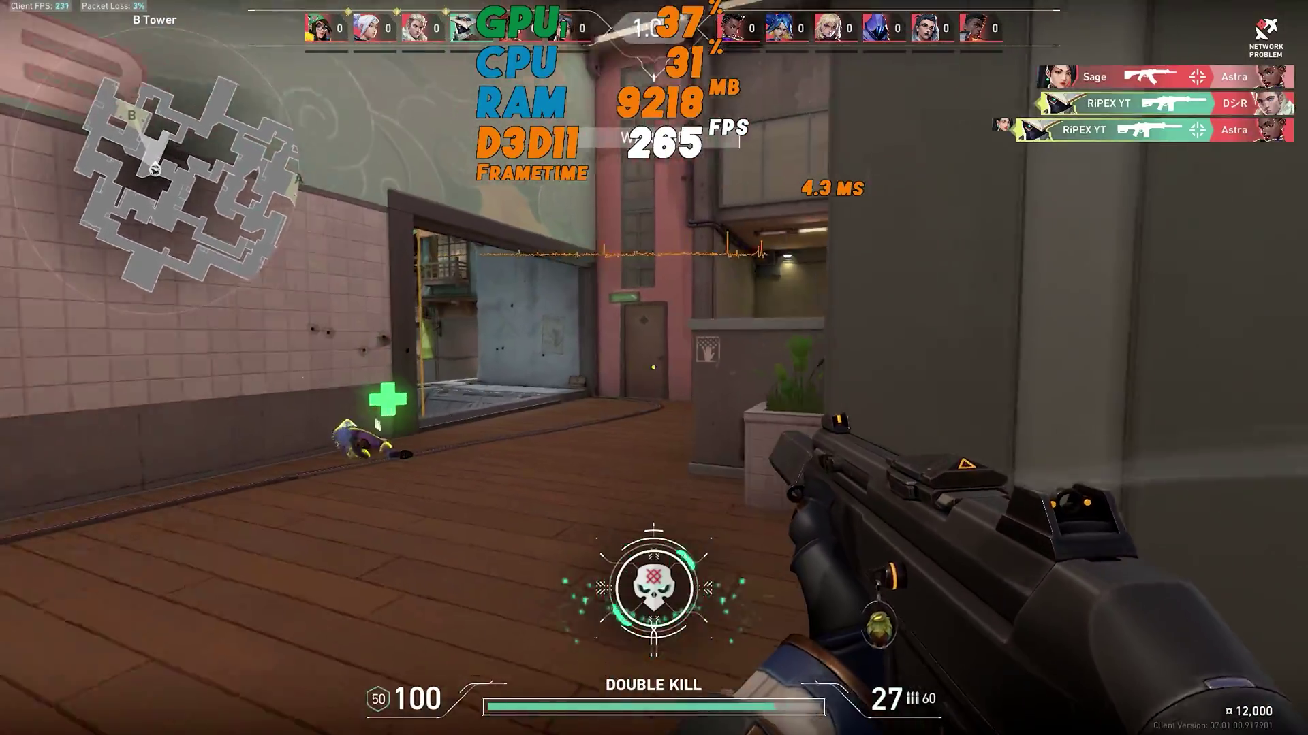
{"action": "left_click", "coordinate": [654, 368]}
{"action": "left_click", "coordinate": [654, 368]}
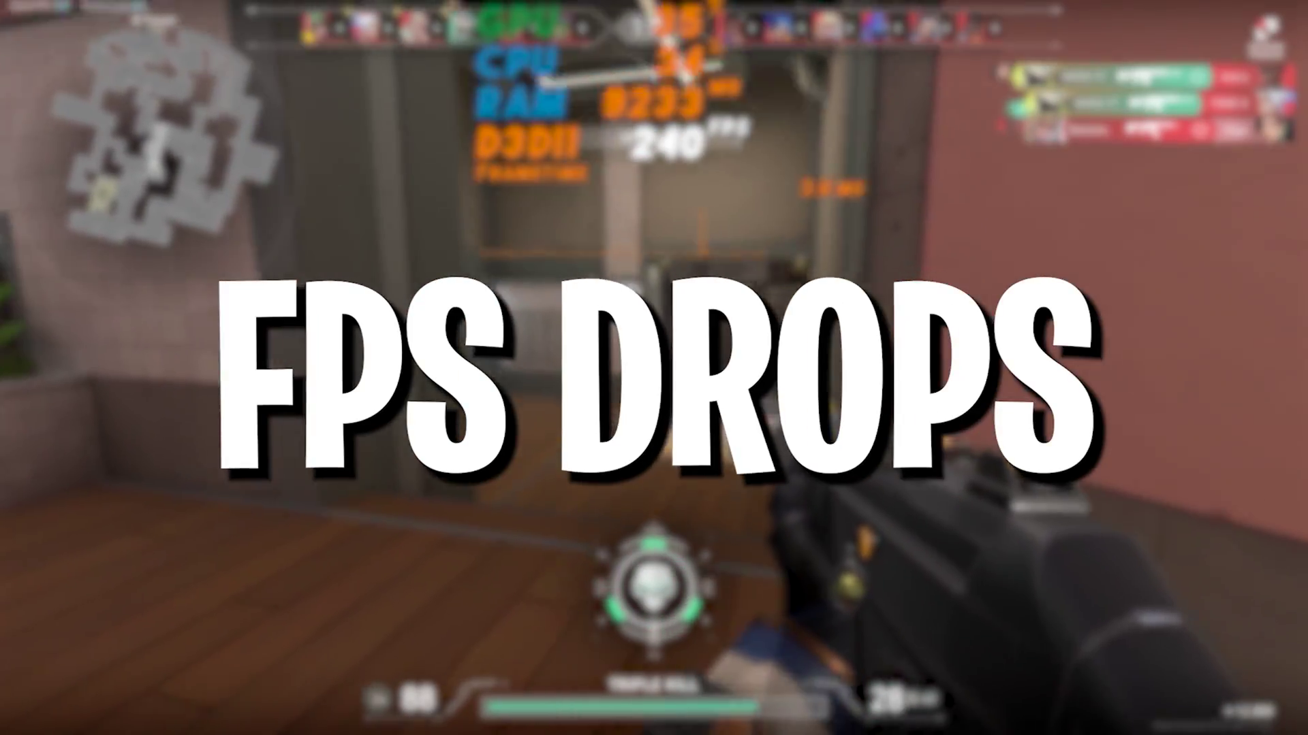
{"action": "left_click", "coordinate": [654, 368]}
{"action": "left_click", "coordinate": [654, 368]}
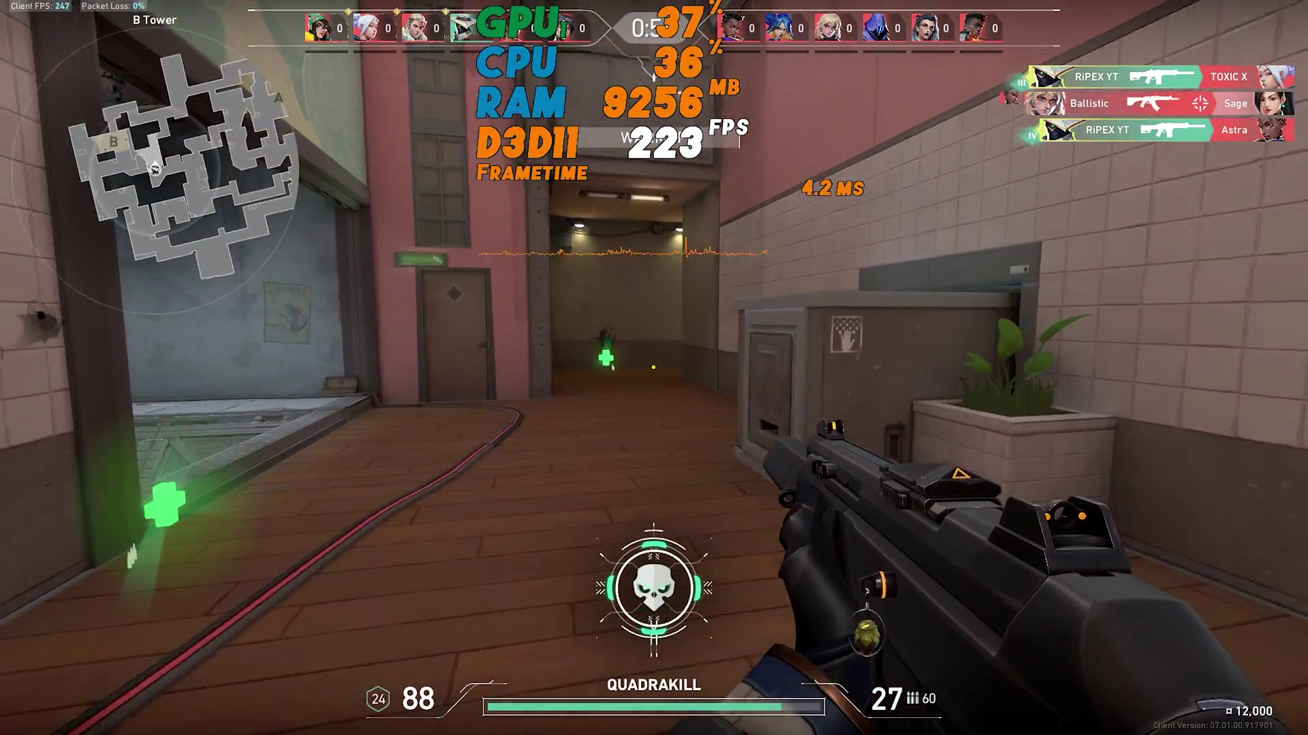
{"action": "left_click", "coordinate": [653, 368]}
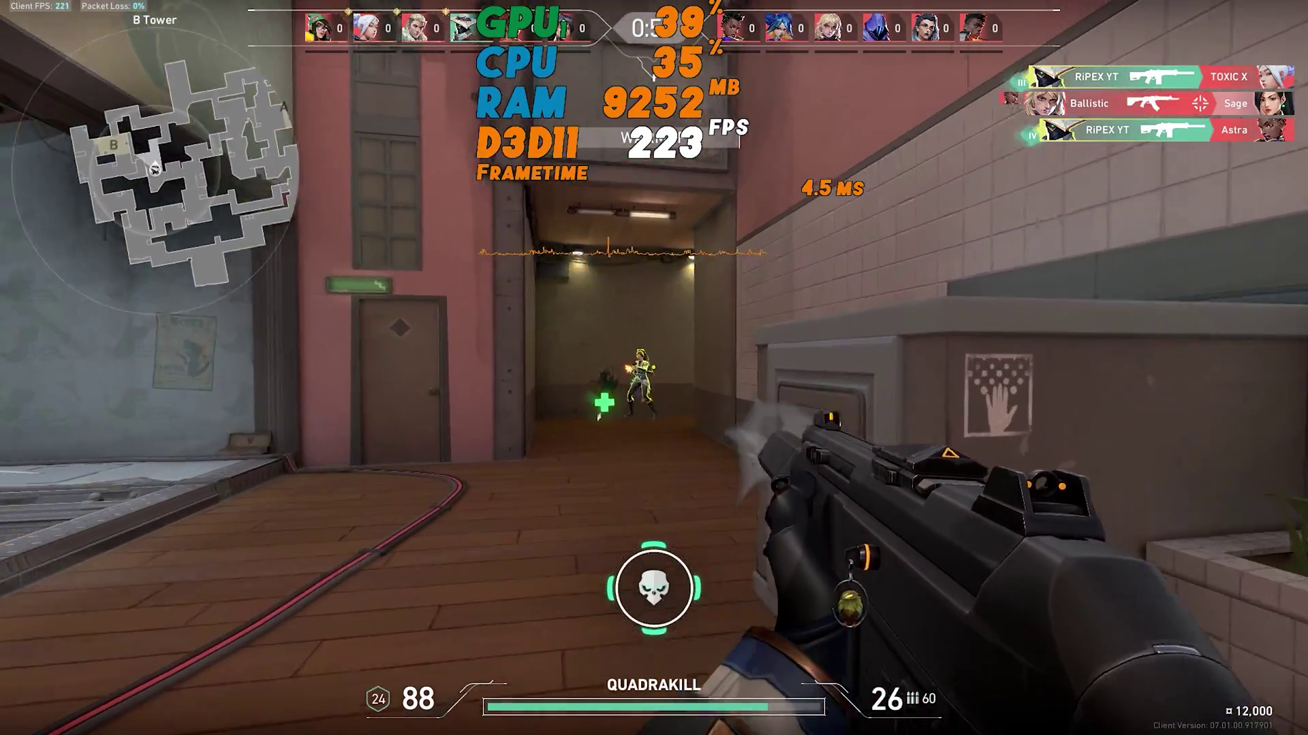
{"action": "left_click", "coordinate": [654, 368]}
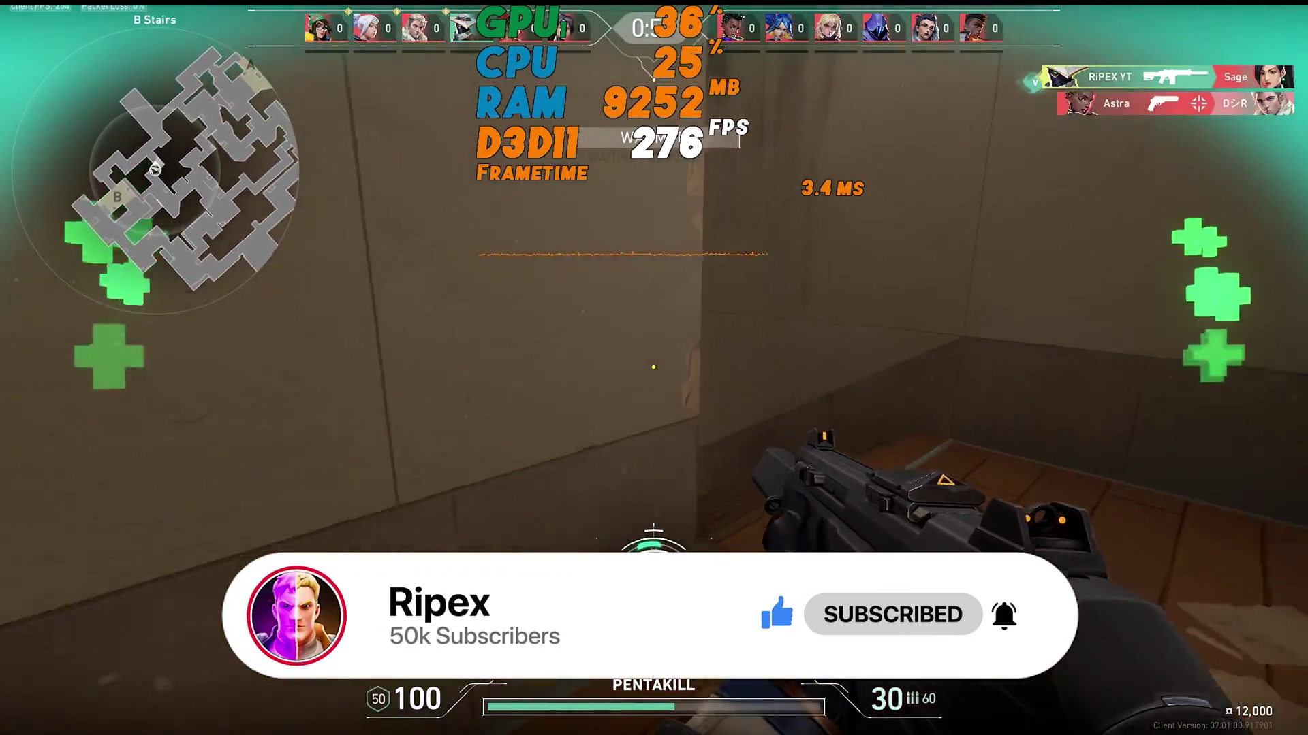
{"action": "key", "text": "w"}
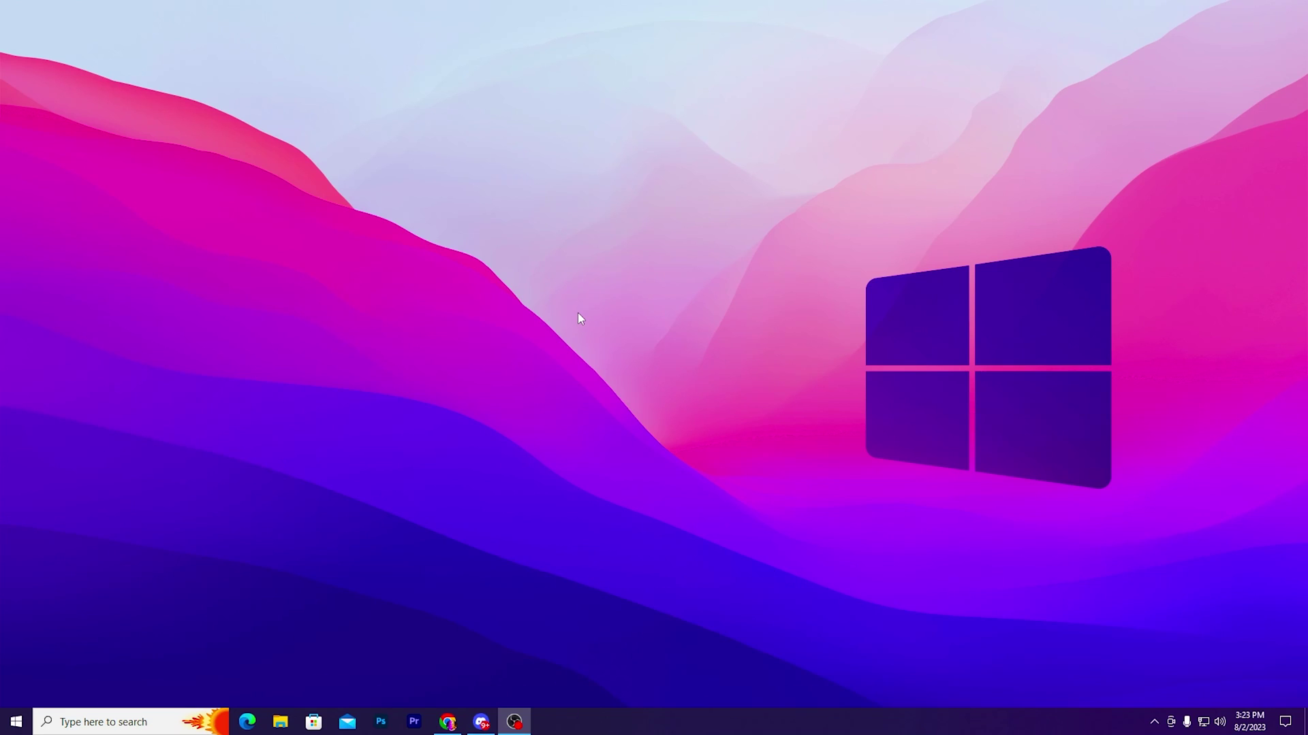
Open the user's %temp% folder from the Run prompt.
{"action": "key", "text": "super+r"}
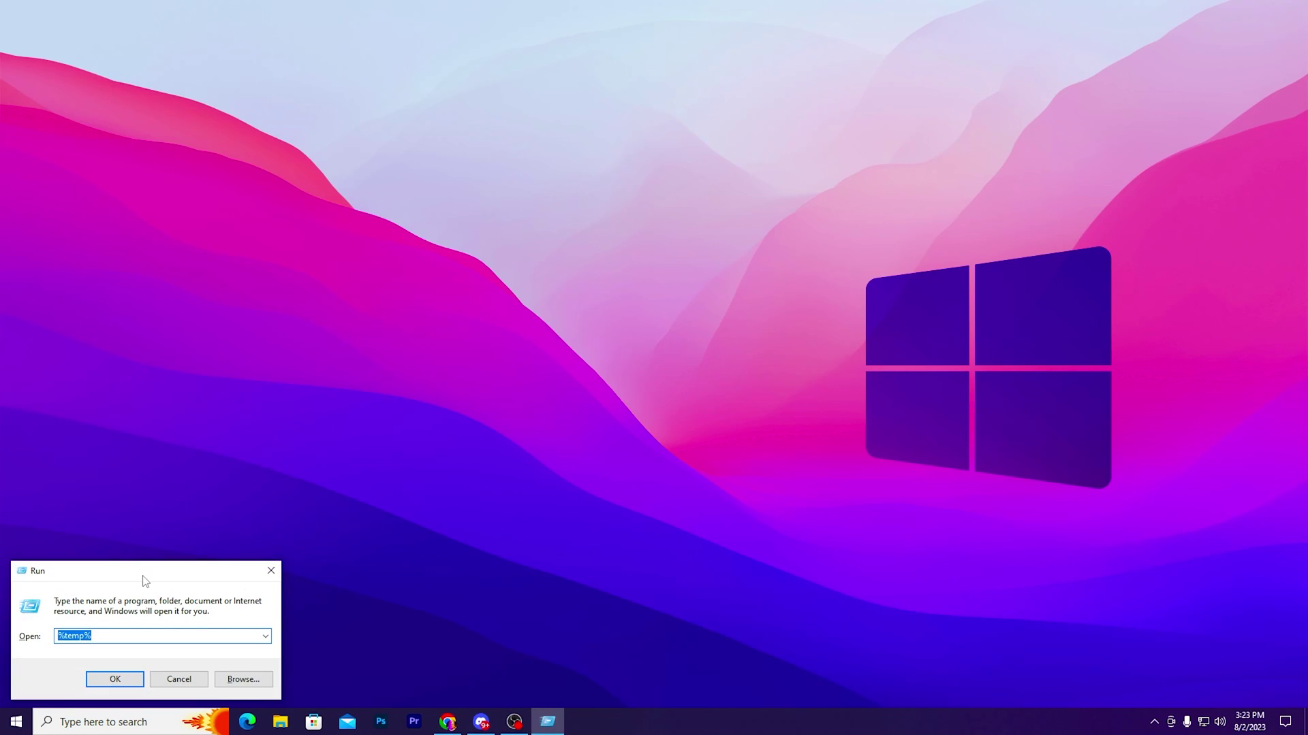
{"action": "left_click_drag", "start_coordinate": [141, 576], "coordinate": [611, 288]}
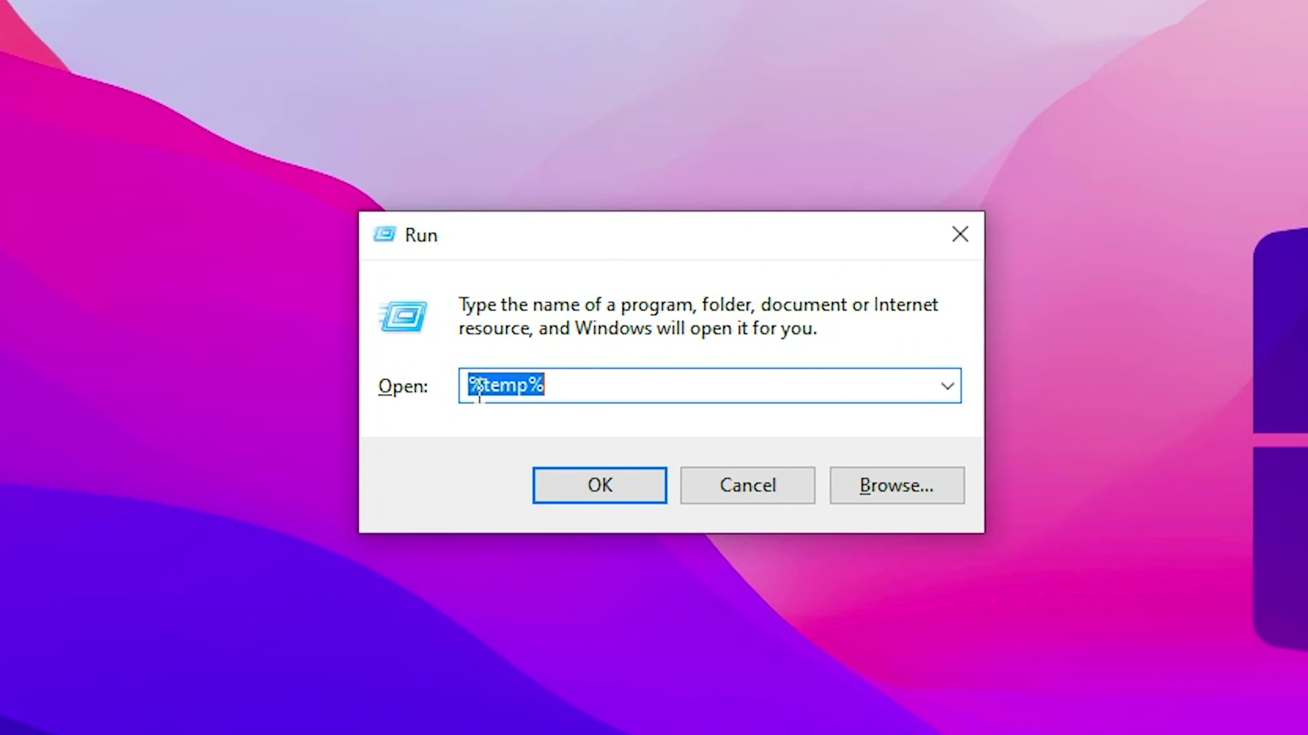
{"action": "left_click", "coordinate": [616, 484]}
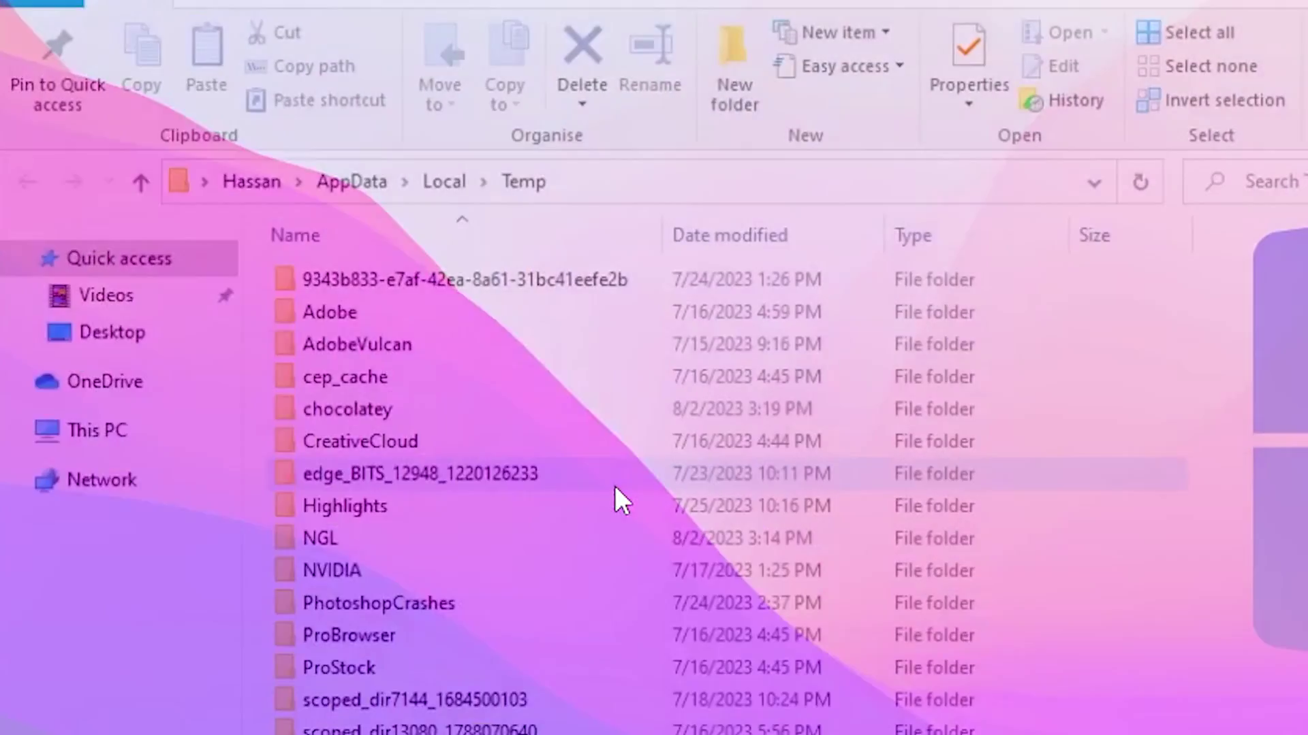
{"action": "scroll", "coordinate": [584, 400], "scroll_direction": "down", "scroll_amount": 10}
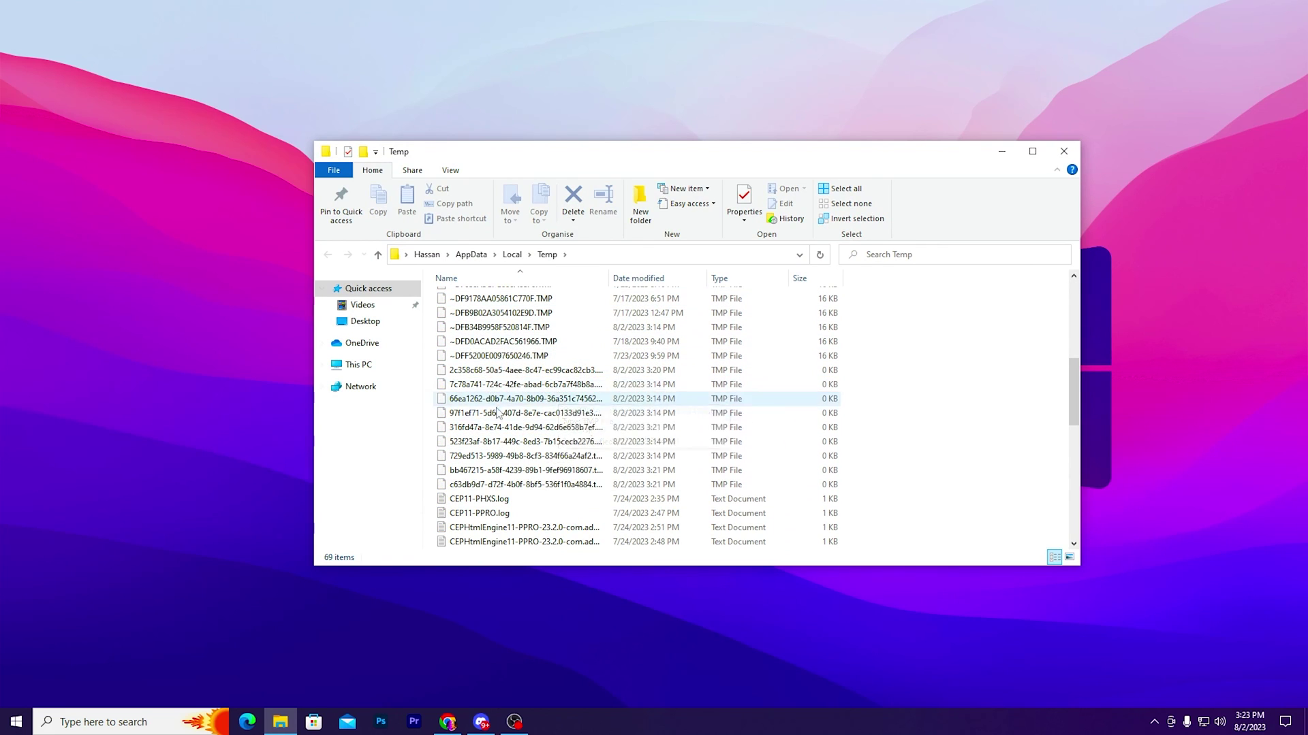
{"action": "scroll", "coordinate": [548, 395], "scroll_direction": "up", "scroll_amount": 10}
Delete every Temp item except Highlights, skipping the folders still in use.
{"action": "key", "text": "ctrl+a"}
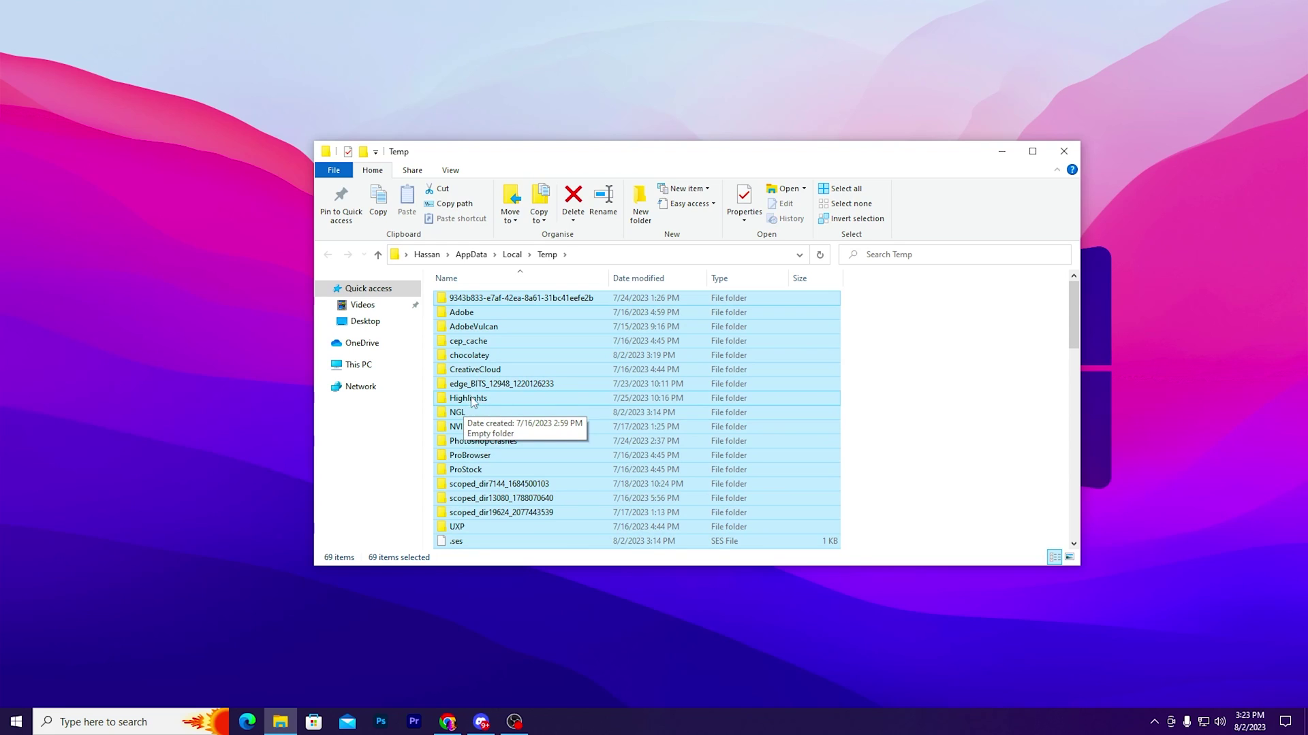
{"action": "left_click", "coordinate": [470, 399], "text": "shift"}
{"action": "key", "text": "ctrl+a"}
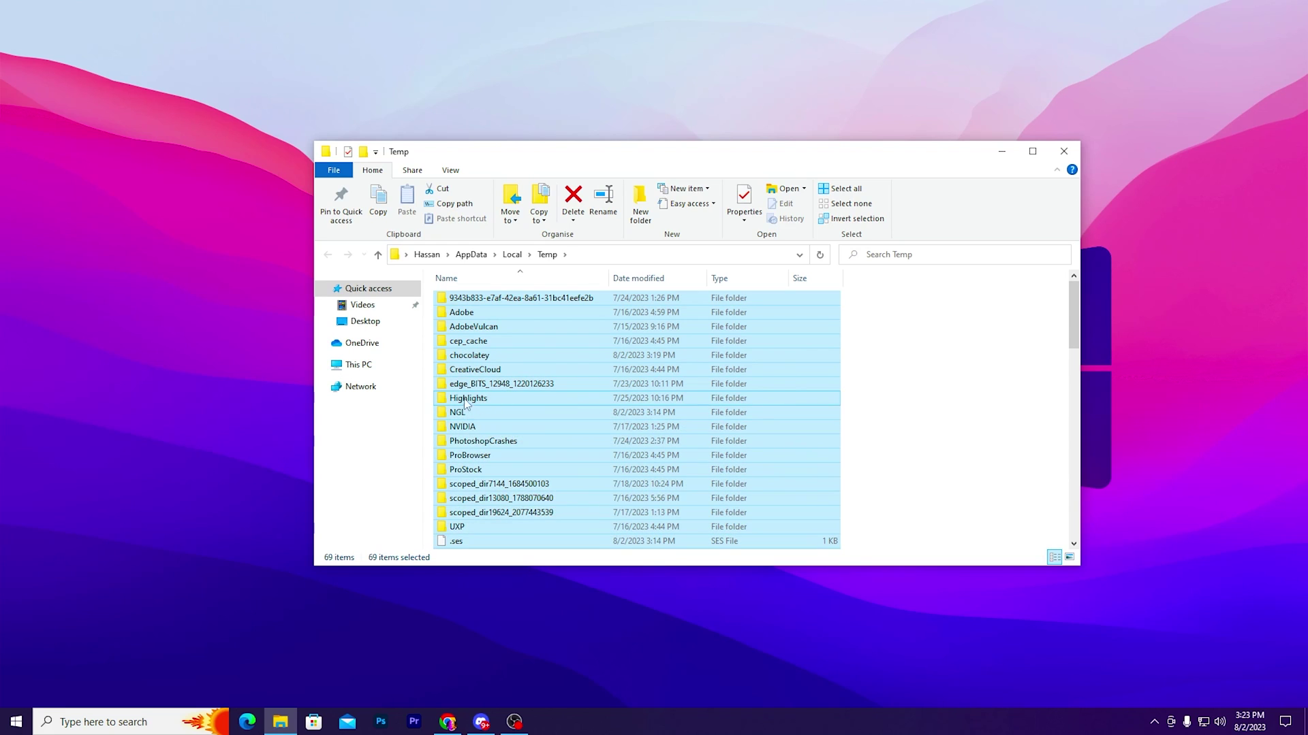
{"action": "left_click", "coordinate": [489, 399], "text": "ctrl"}
{"action": "right_click", "coordinate": [518, 368]}
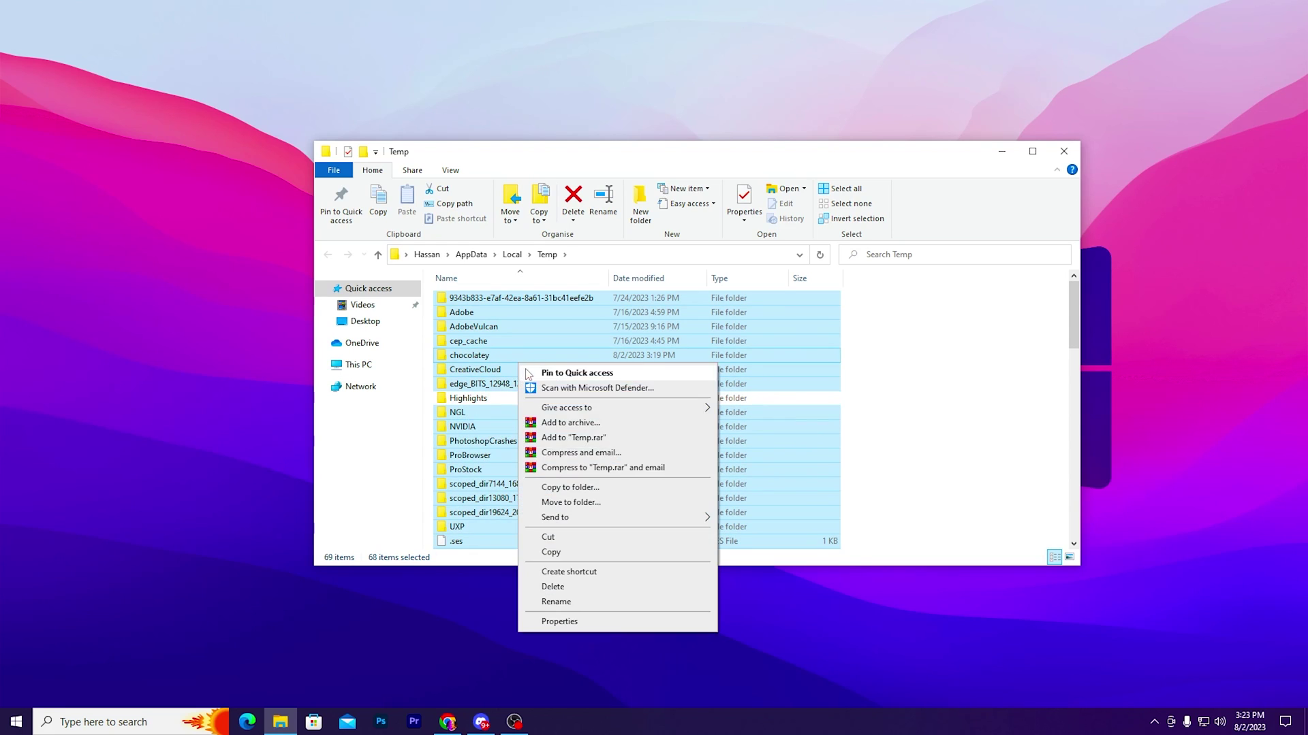
{"action": "left_click", "coordinate": [572, 582]}
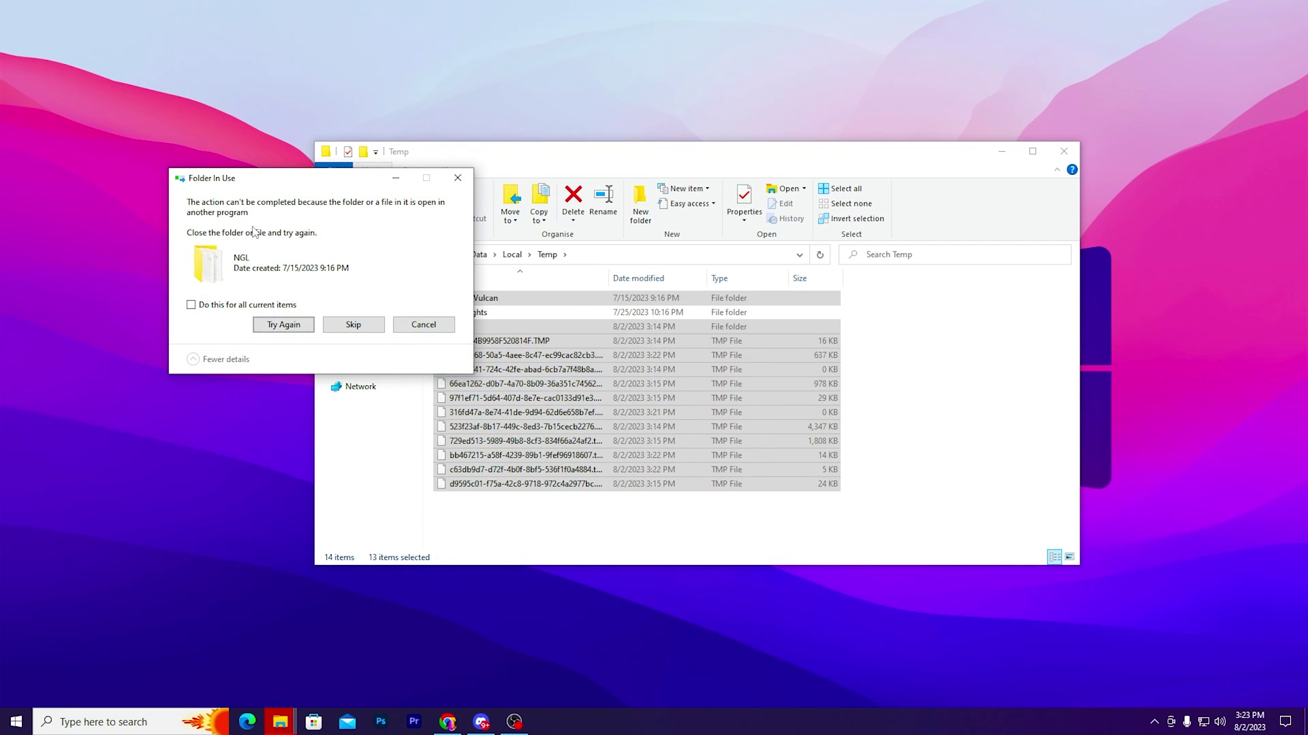
{"action": "left_click", "coordinate": [429, 324]}
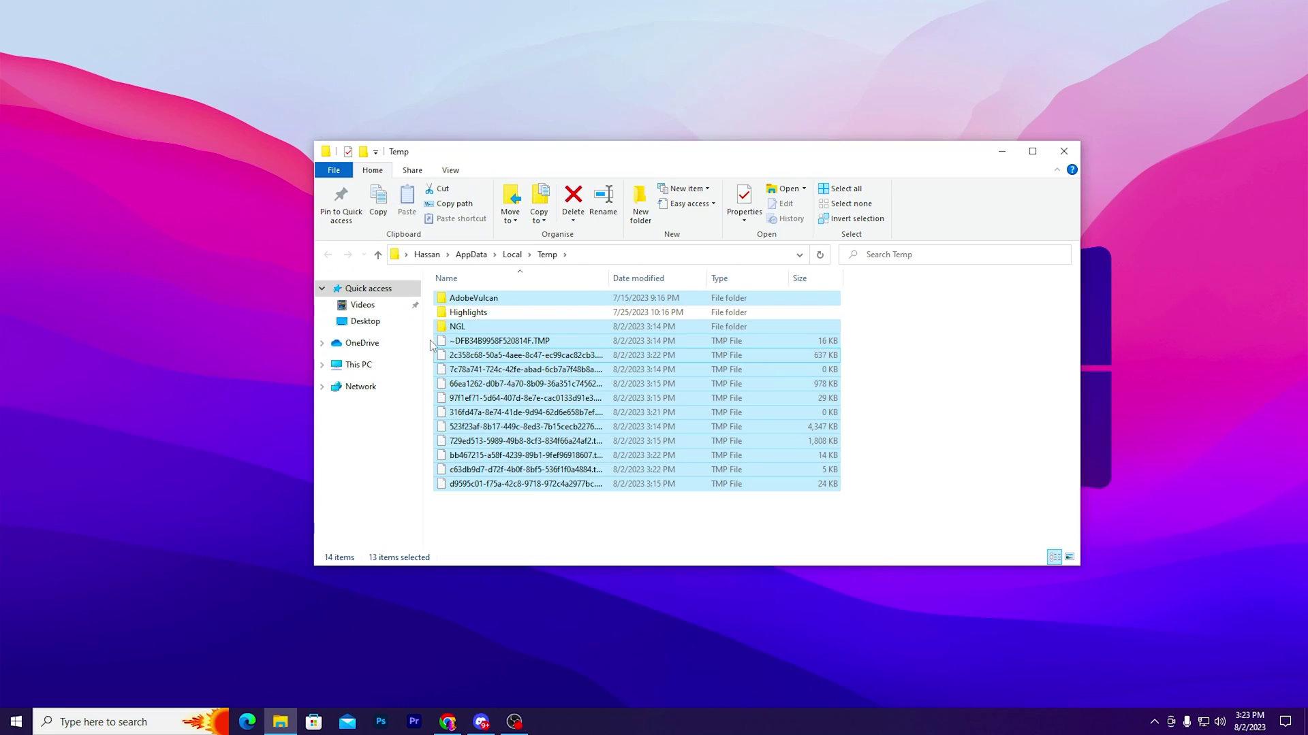
Close the Temp folder and open the Prefetch folder via Run, granting access.
{"action": "left_click", "coordinate": [1065, 152]}
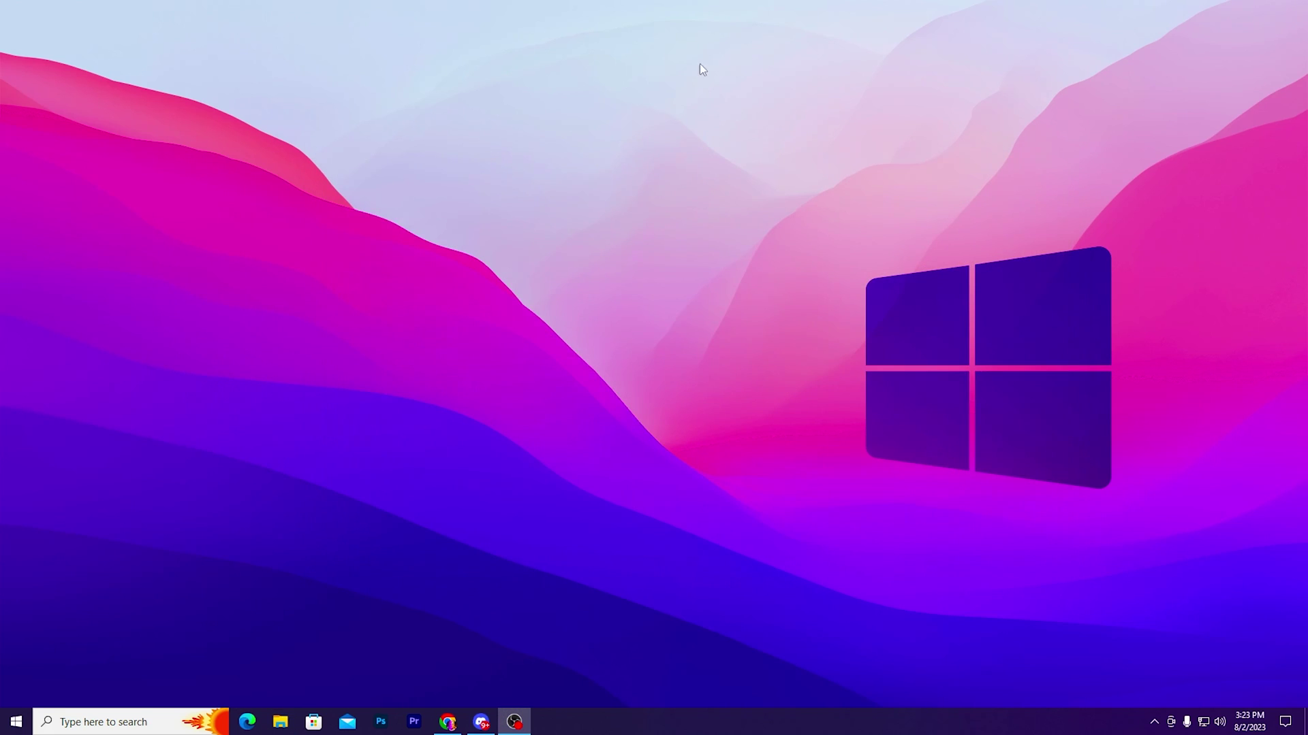
{"action": "key", "text": "super+r"}
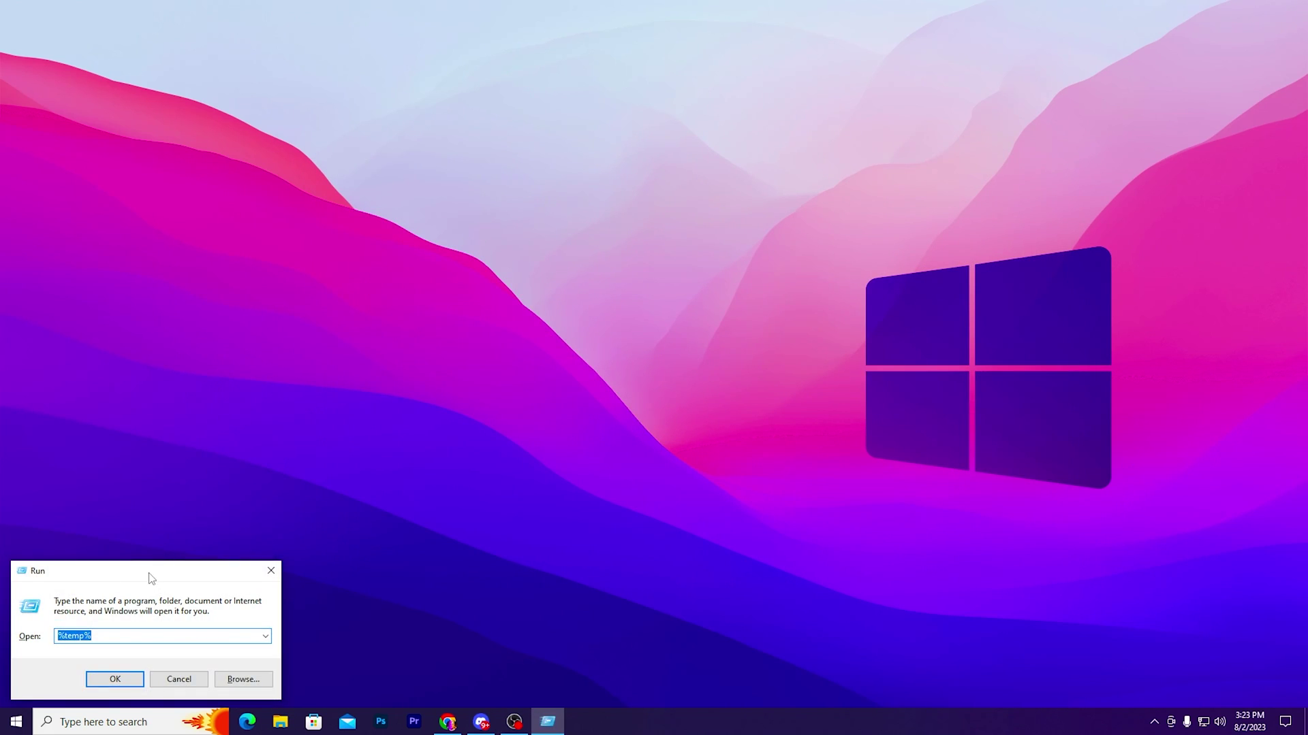
{"action": "left_click_drag", "start_coordinate": [151, 578], "coordinate": [665, 271]}
{"action": "left_click", "coordinate": [627, 335]}
{"action": "left_click_drag", "start_coordinate": [627, 336], "coordinate": [461, 321]}
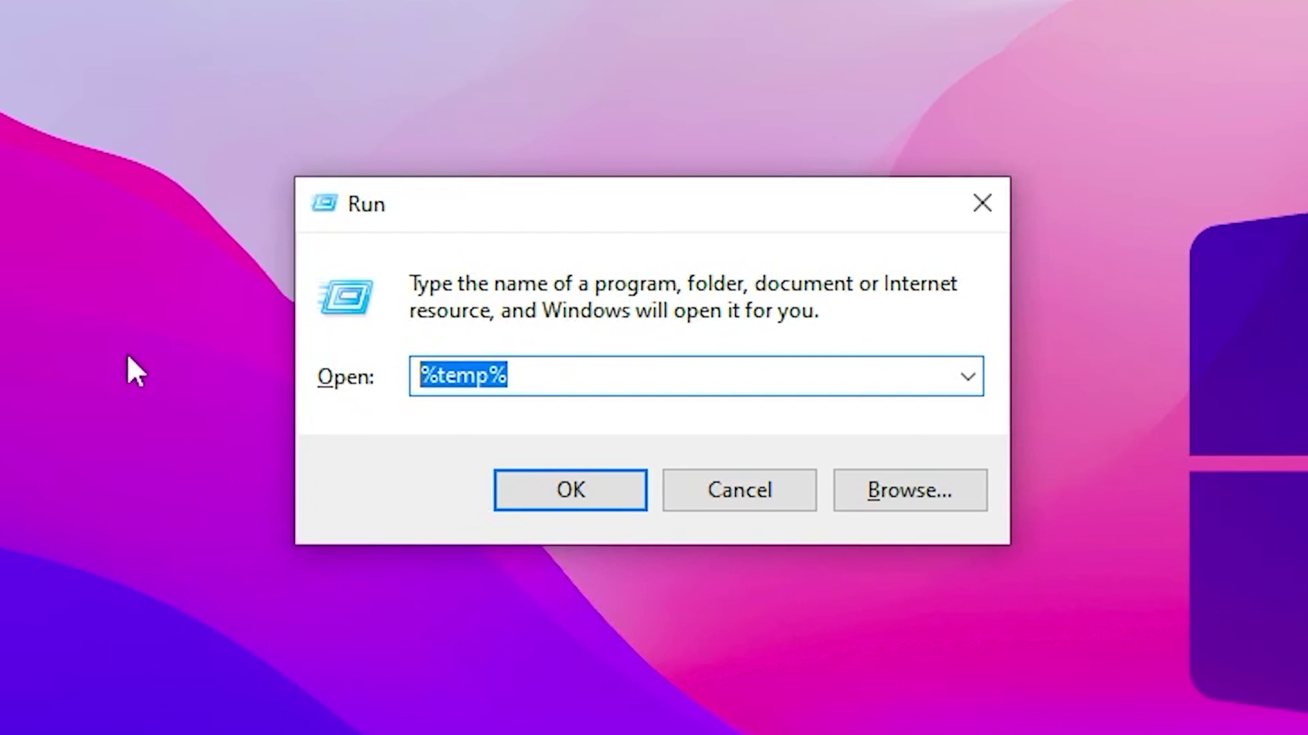
{"action": "type", "text": "prefetch"}
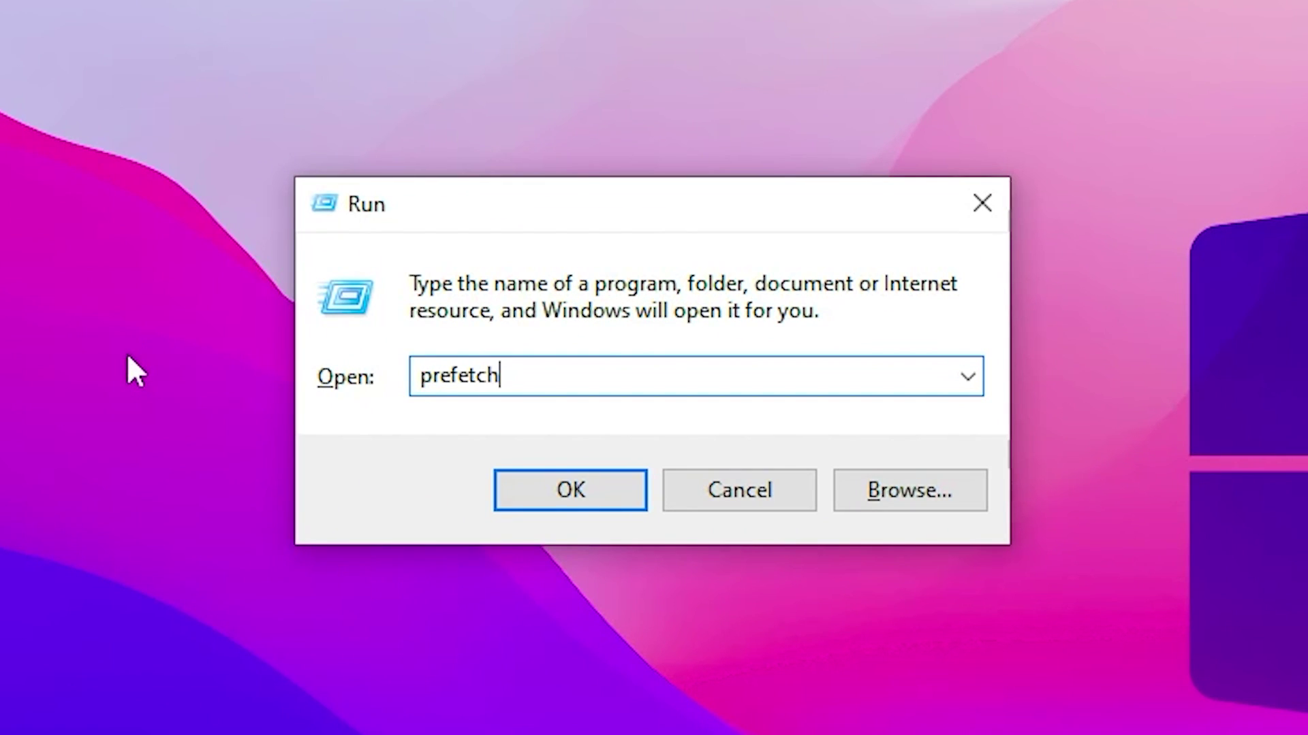
{"action": "key", "text": "Return"}
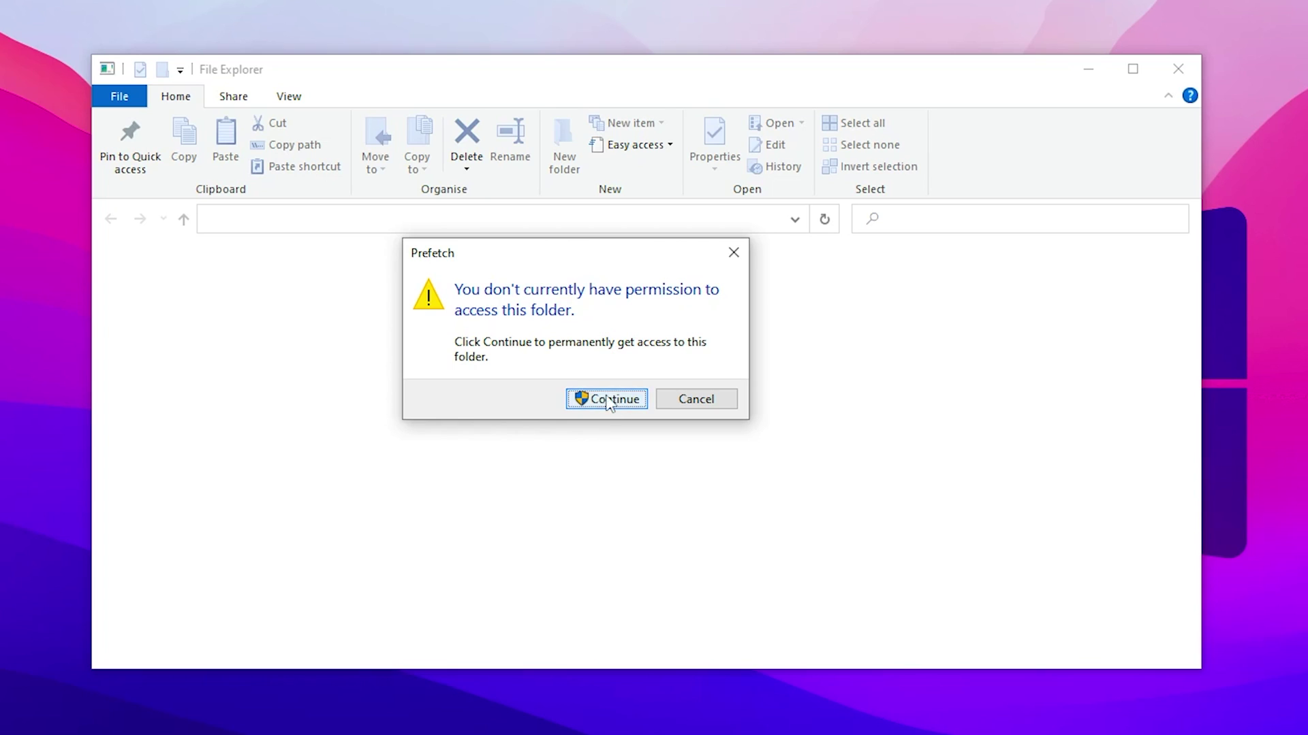
{"action": "left_click", "coordinate": [591, 398]}
Delete all 379 Prefetch files, dismiss the file-in-use warning, and close the folder.
{"action": "key", "text": "ctrl+a"}
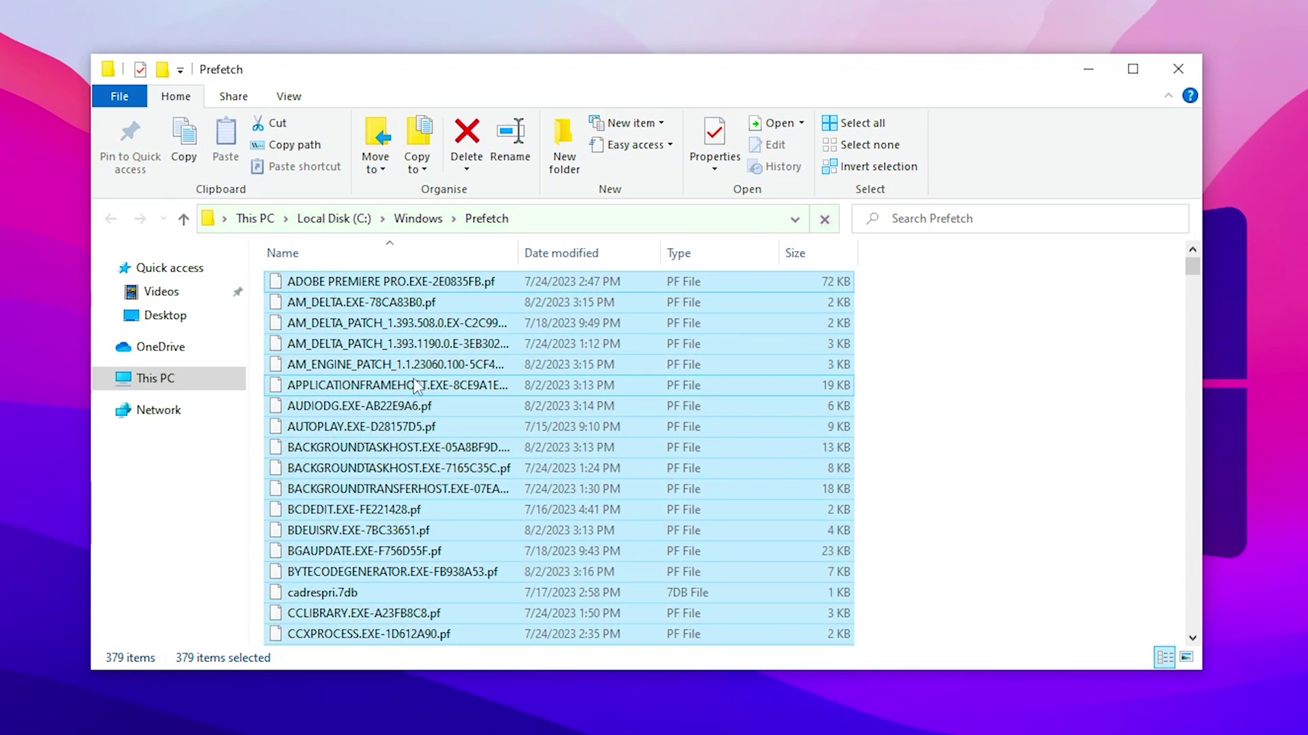
{"action": "right_click", "coordinate": [412, 335]}
{"action": "left_click", "coordinate": [487, 624]}
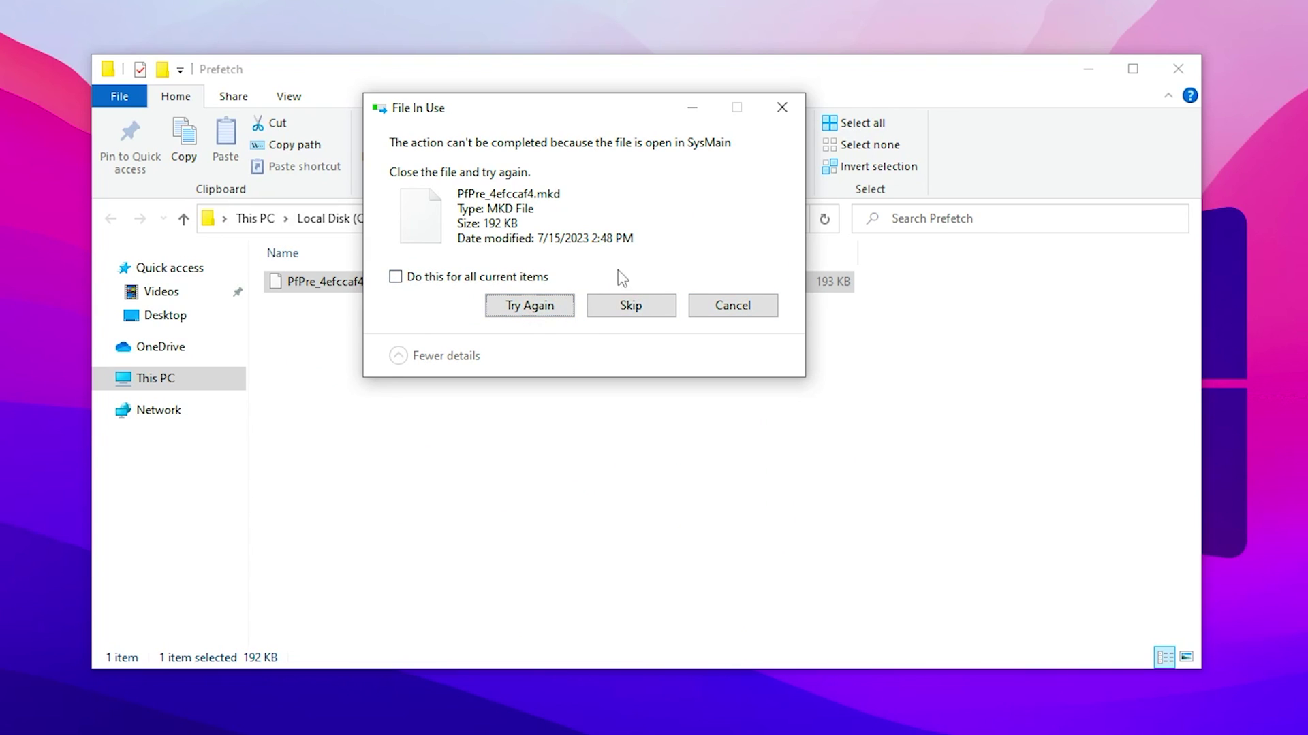
{"action": "left_click", "coordinate": [777, 111]}
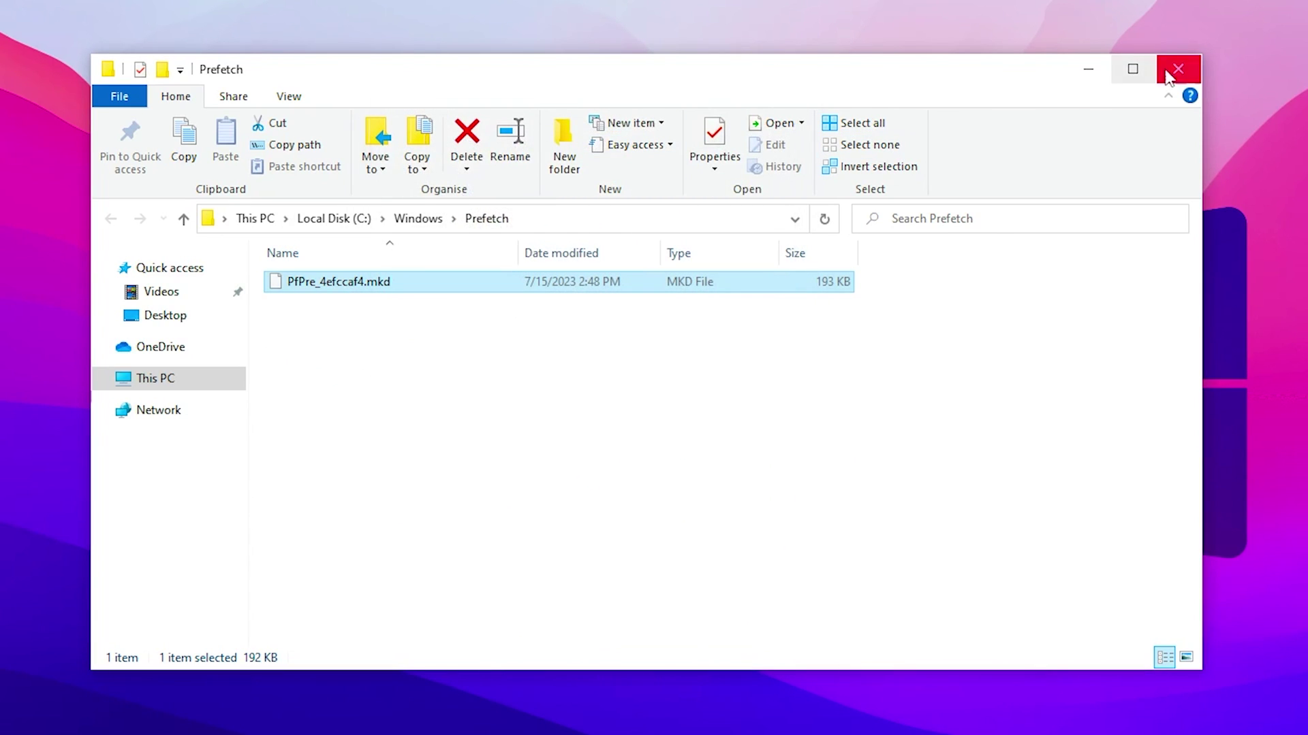
{"action": "left_click", "coordinate": [1177, 68]}
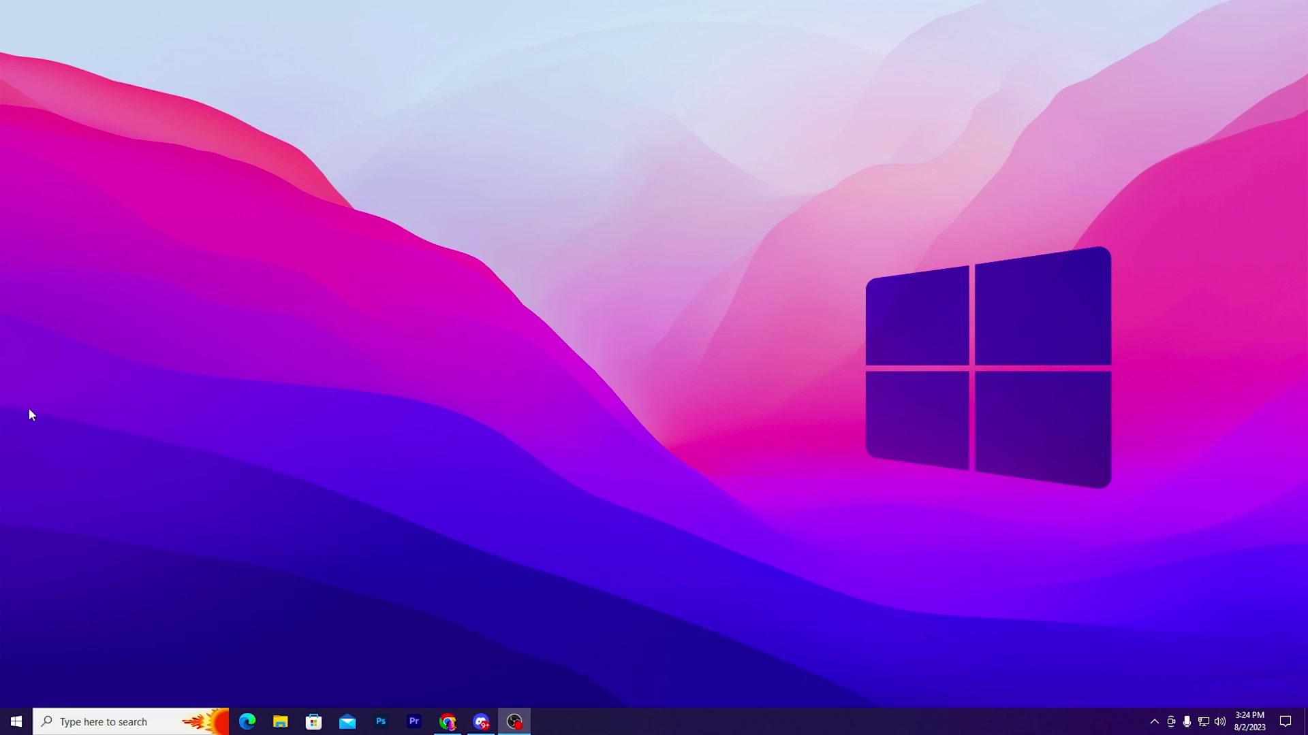
Move the Windows Utility Tool icons, visit uptopacks.com in Chrome, then return to the desktop.
{"action": "left_click_drag", "start_coordinate": [457, 468], "coordinate": [554, 379]}
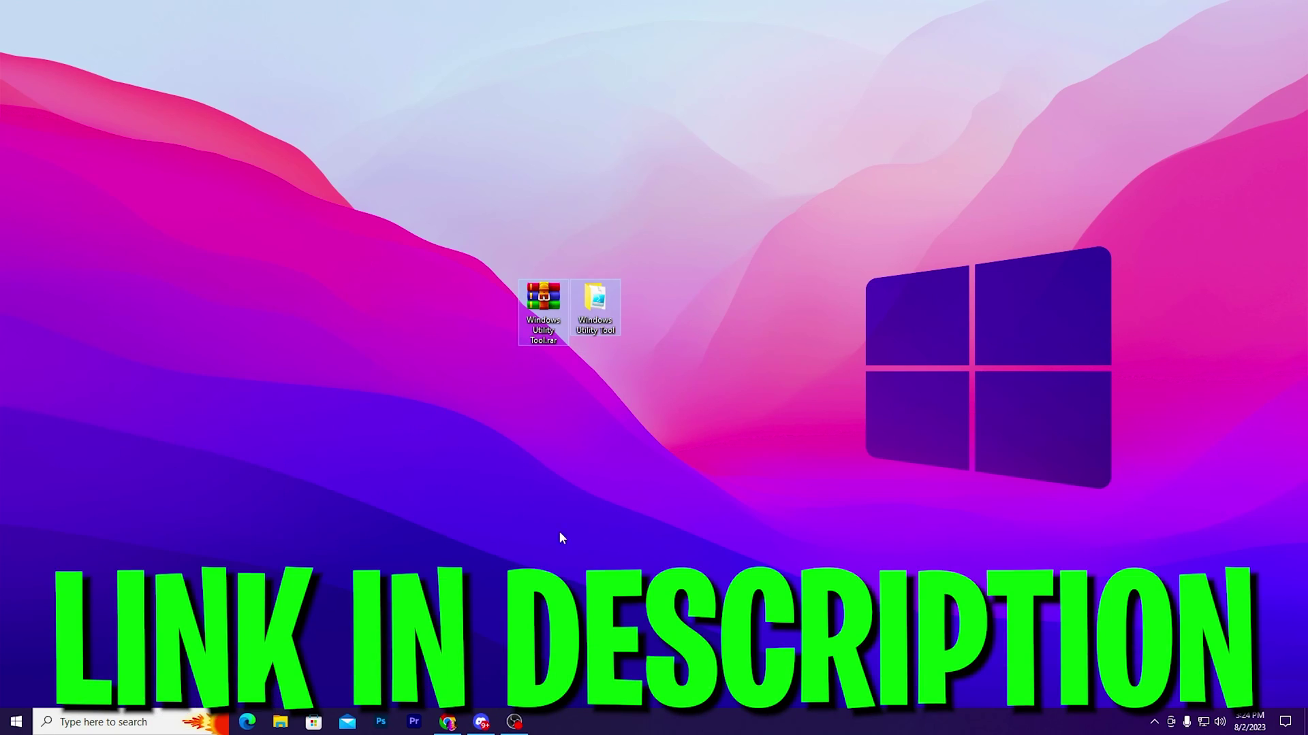
{"action": "left_click", "coordinate": [448, 723]}
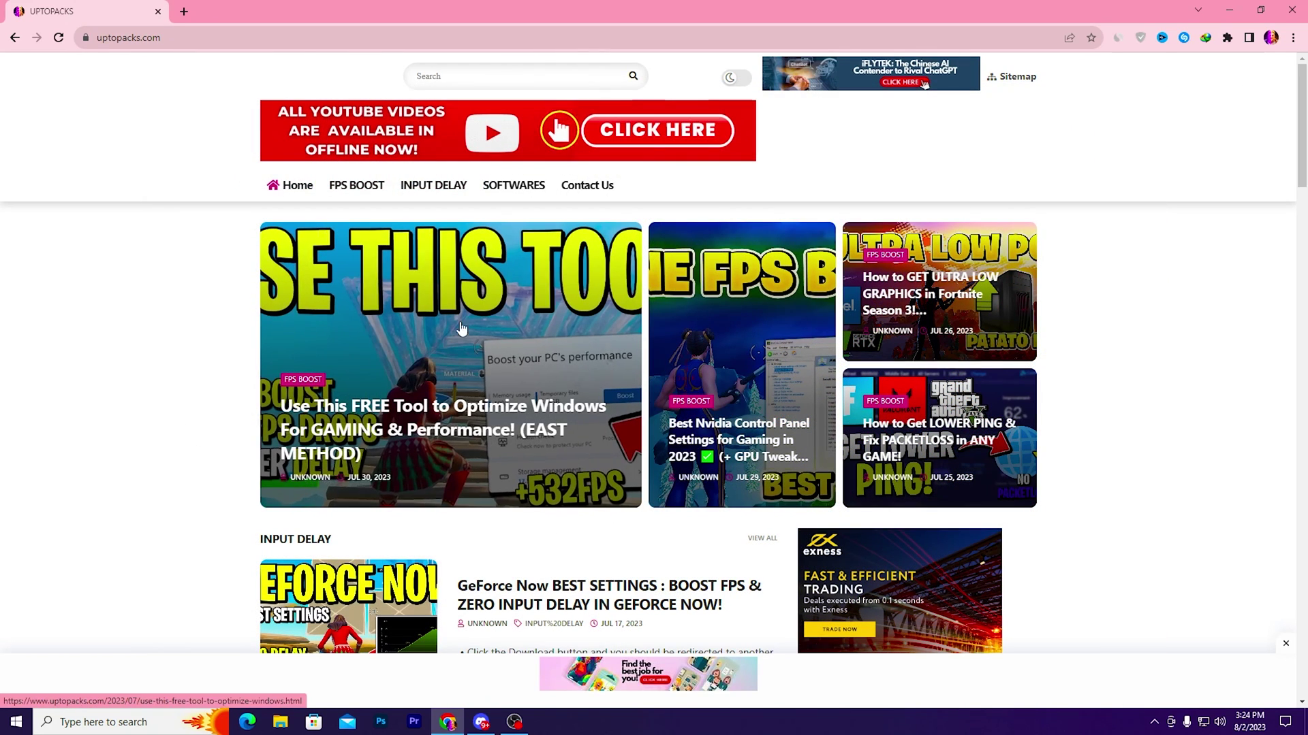
{"action": "key", "text": "super+d"}
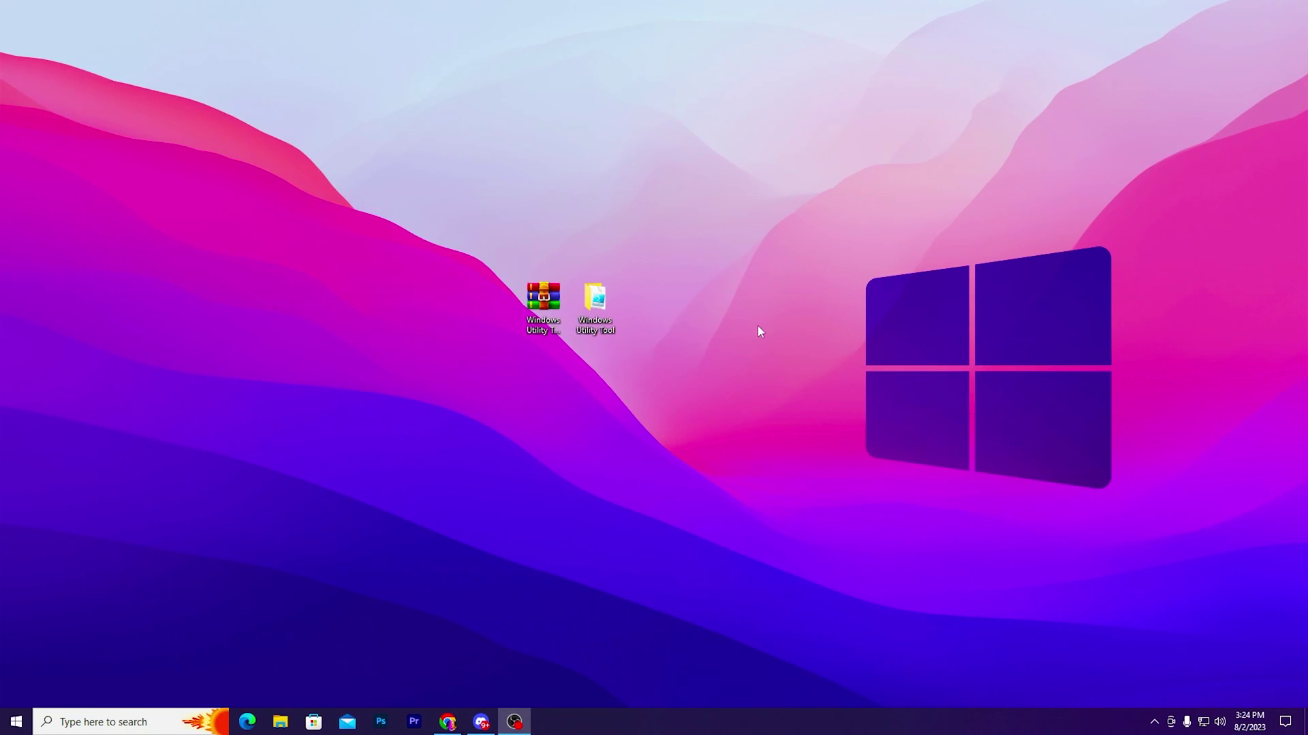
Inspect the contents of Windows Utility Tool.rar in WinRAR, then close it.
{"action": "left_click", "coordinate": [555, 293]}
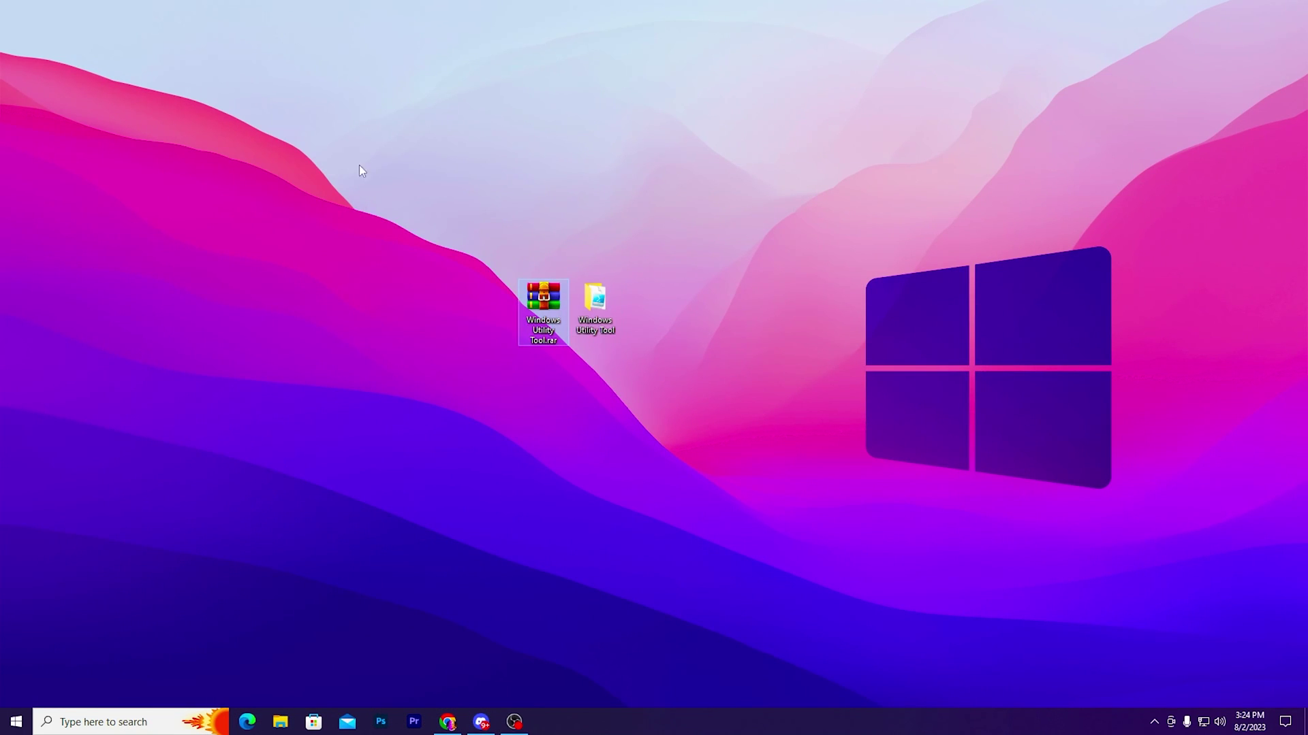
{"action": "double_click", "coordinate": [534, 309]}
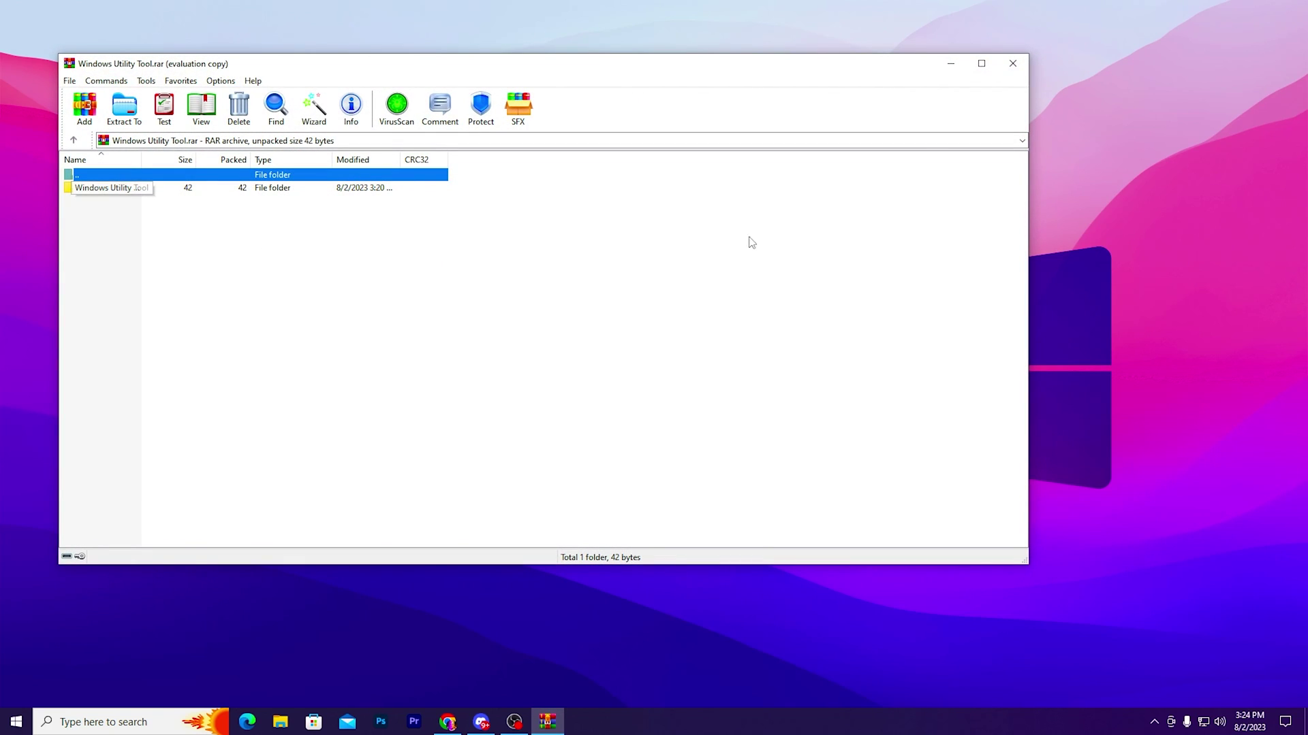
{"action": "left_click", "coordinate": [1013, 63]}
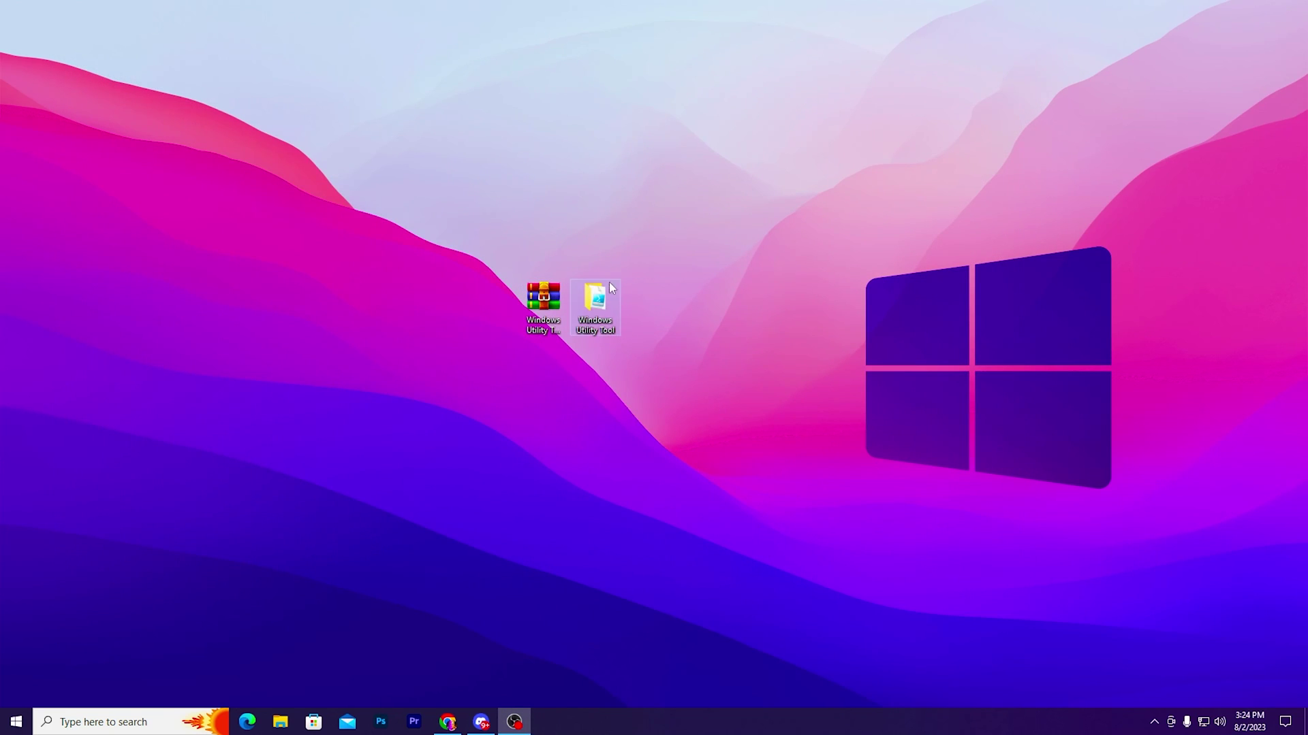
Run Windows Debloater 2023.ps1 from the extracted folder with PowerShell.
{"action": "double_click", "coordinate": [590, 307]}
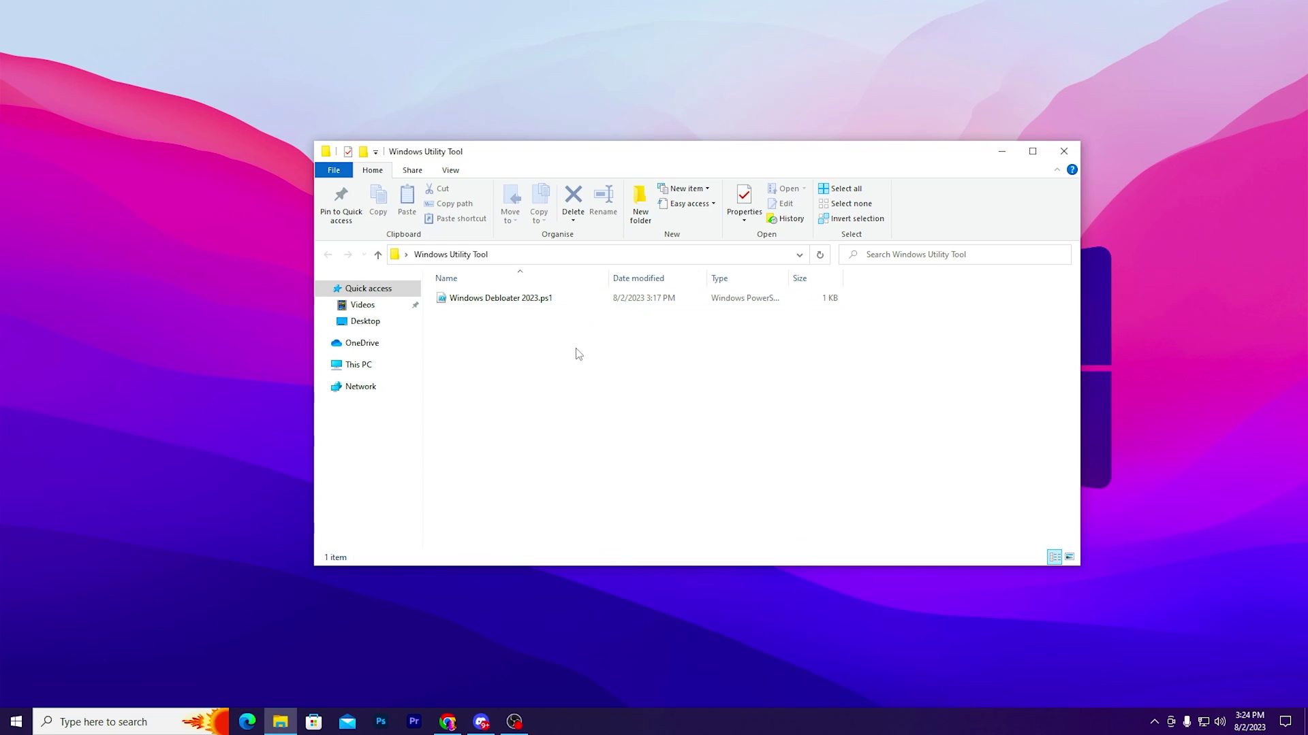
{"action": "right_click", "coordinate": [474, 299]}
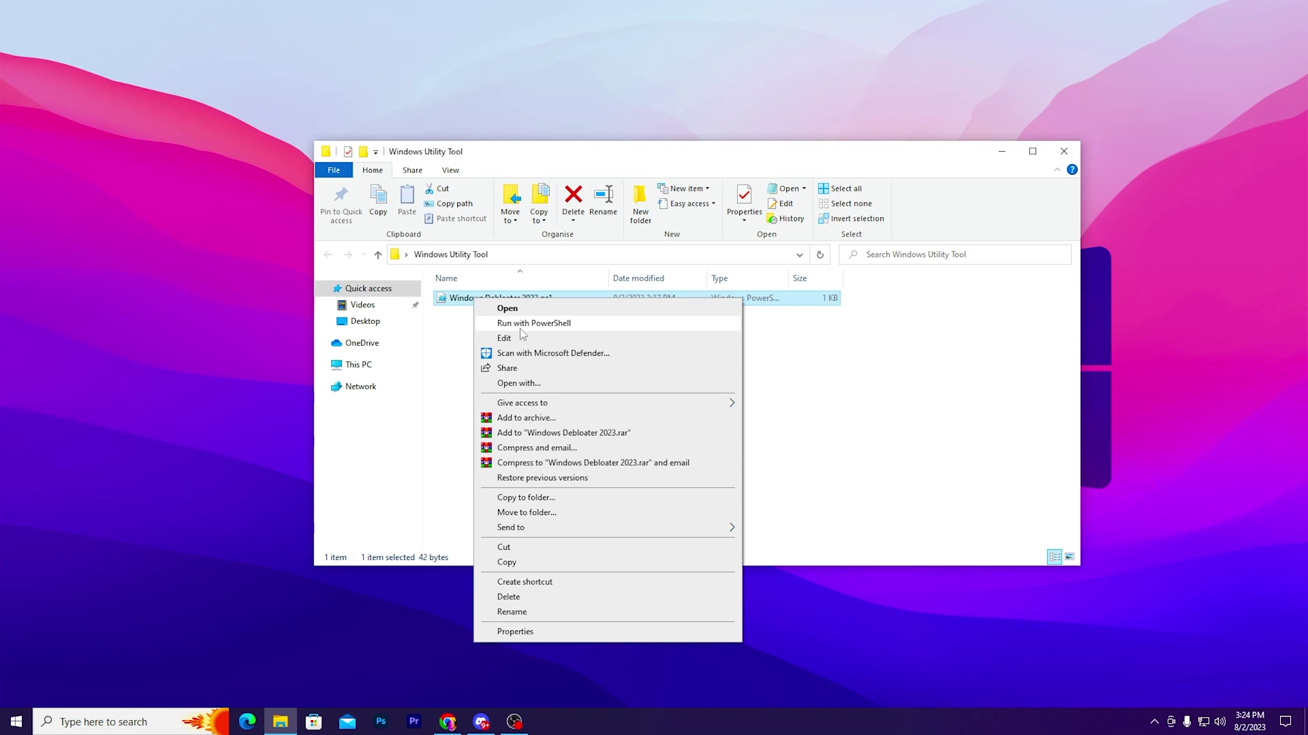
{"action": "left_click", "coordinate": [547, 324]}
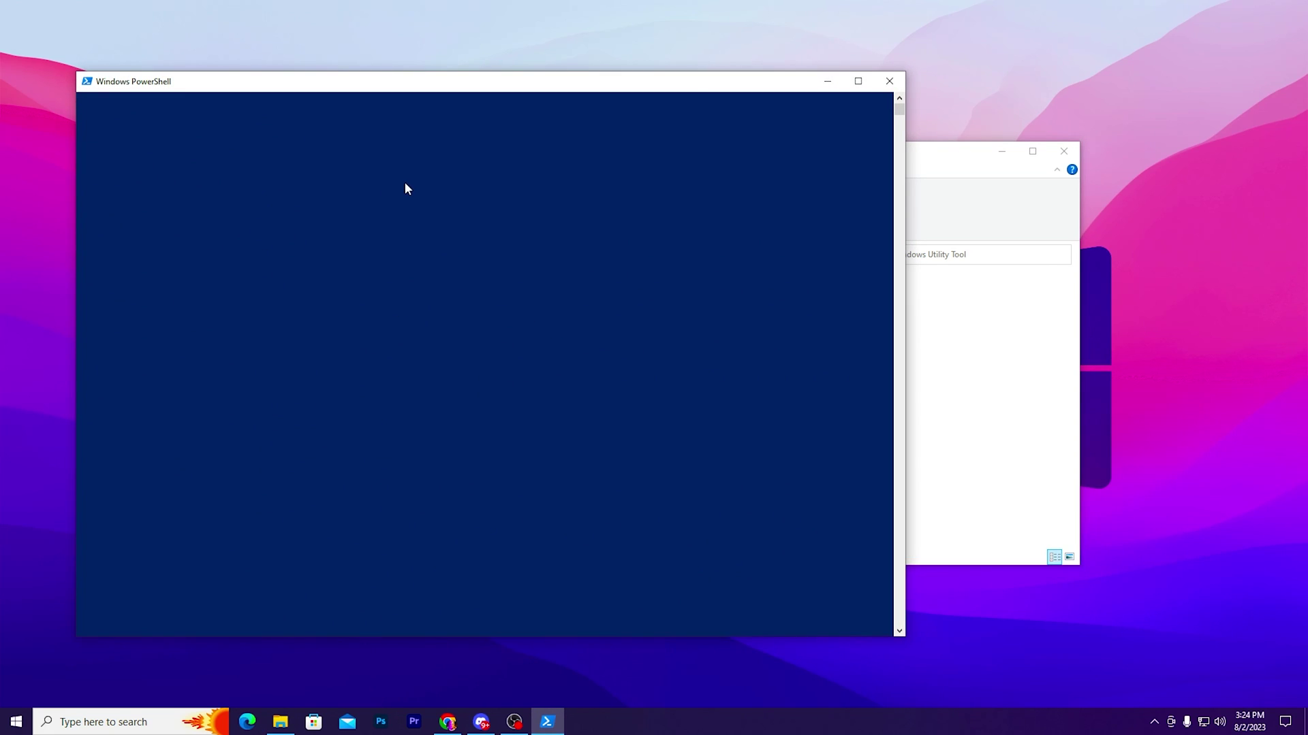
Approve the UAC prompt so PowerShell relaunches as Administrator and WinUtil 23.07.27 opens.
{"action": "left_click_drag", "start_coordinate": [198, 82], "coordinate": [363, 69]}
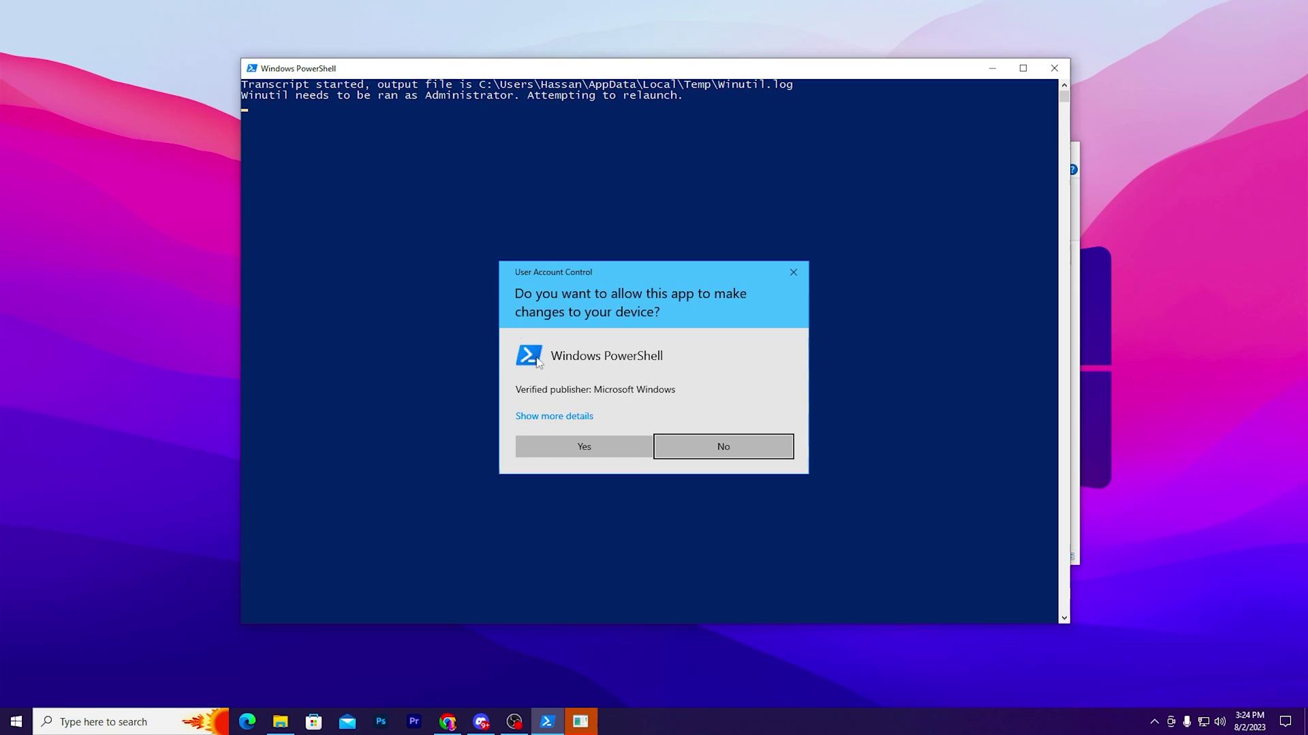
{"action": "left_click", "coordinate": [585, 447]}
{"action": "left_click_drag", "start_coordinate": [407, 107], "coordinate": [542, 99]}
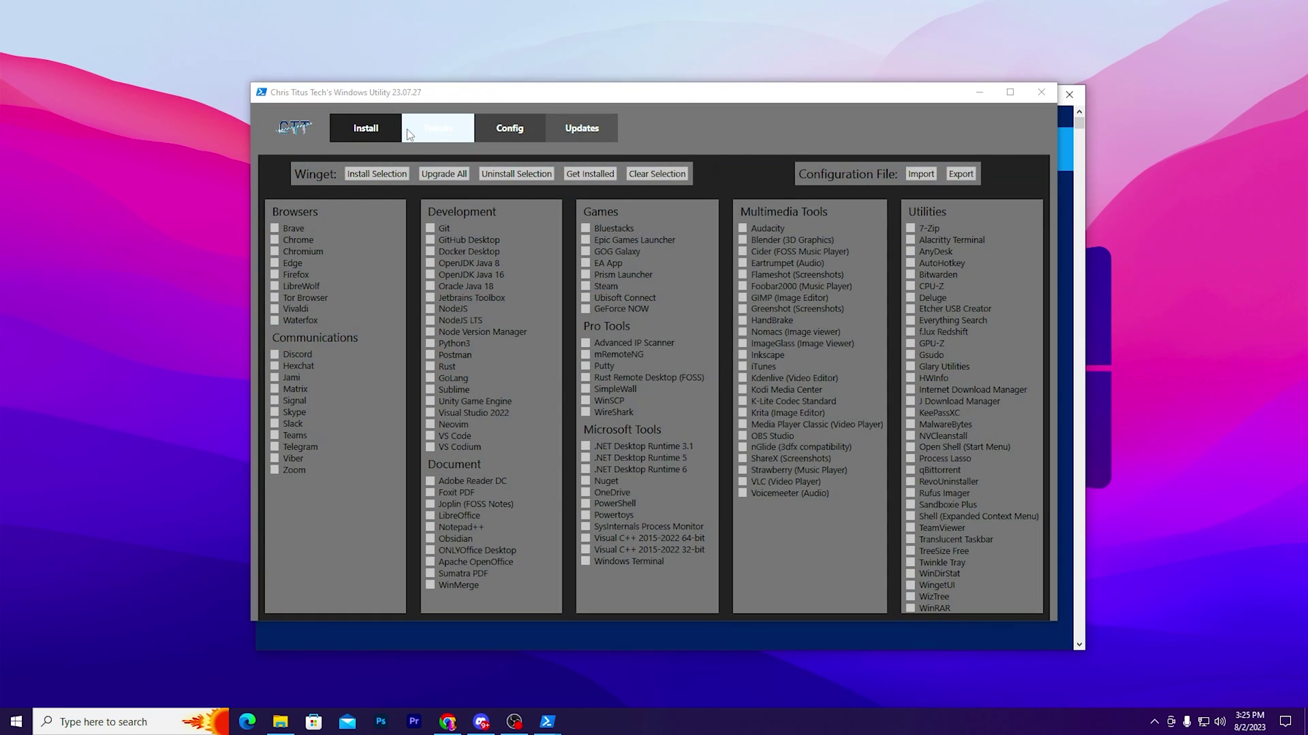
{"action": "left_click_drag", "start_coordinate": [939, 100], "coordinate": [751, 98]}
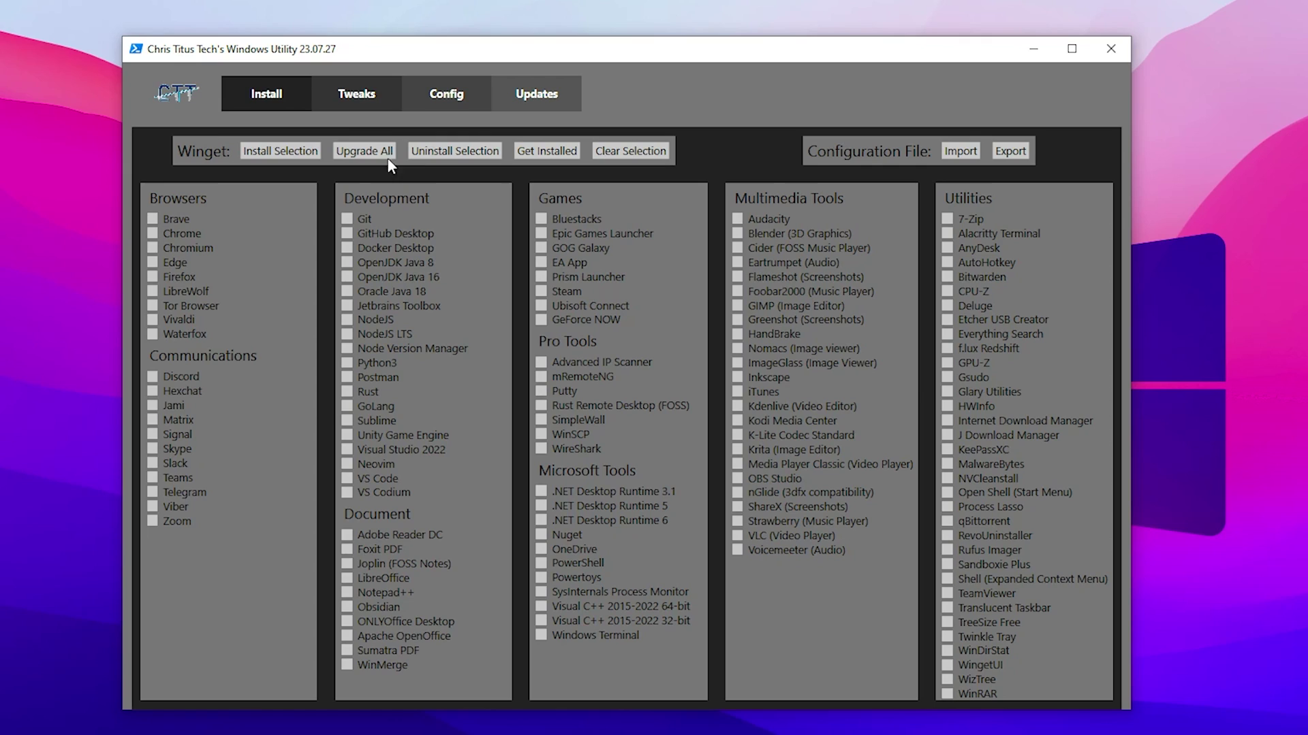
Apply the Desktop recommended selection on the Tweaks tab.
{"action": "left_click", "coordinate": [348, 95]}
{"action": "mouse_move", "coordinate": [234, 221]}
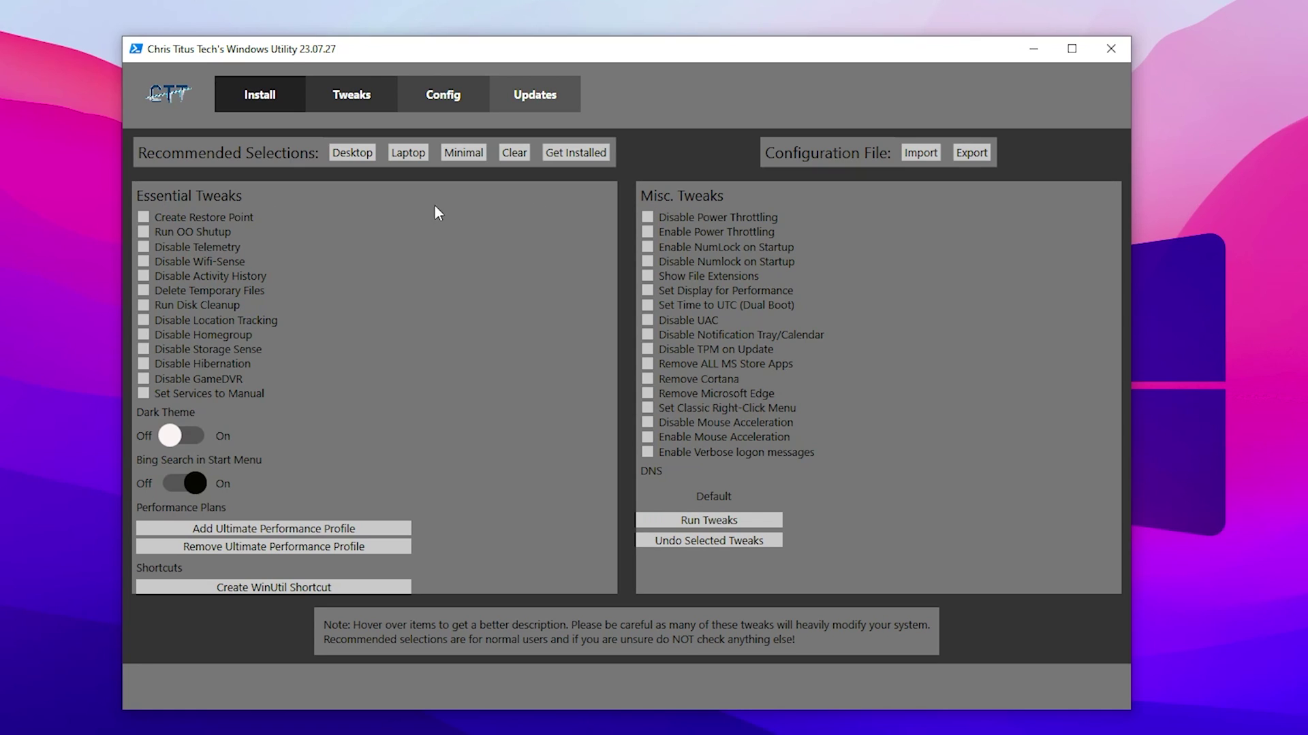
{"action": "mouse_move", "coordinate": [410, 215]}
{"action": "mouse_move", "coordinate": [257, 269]}
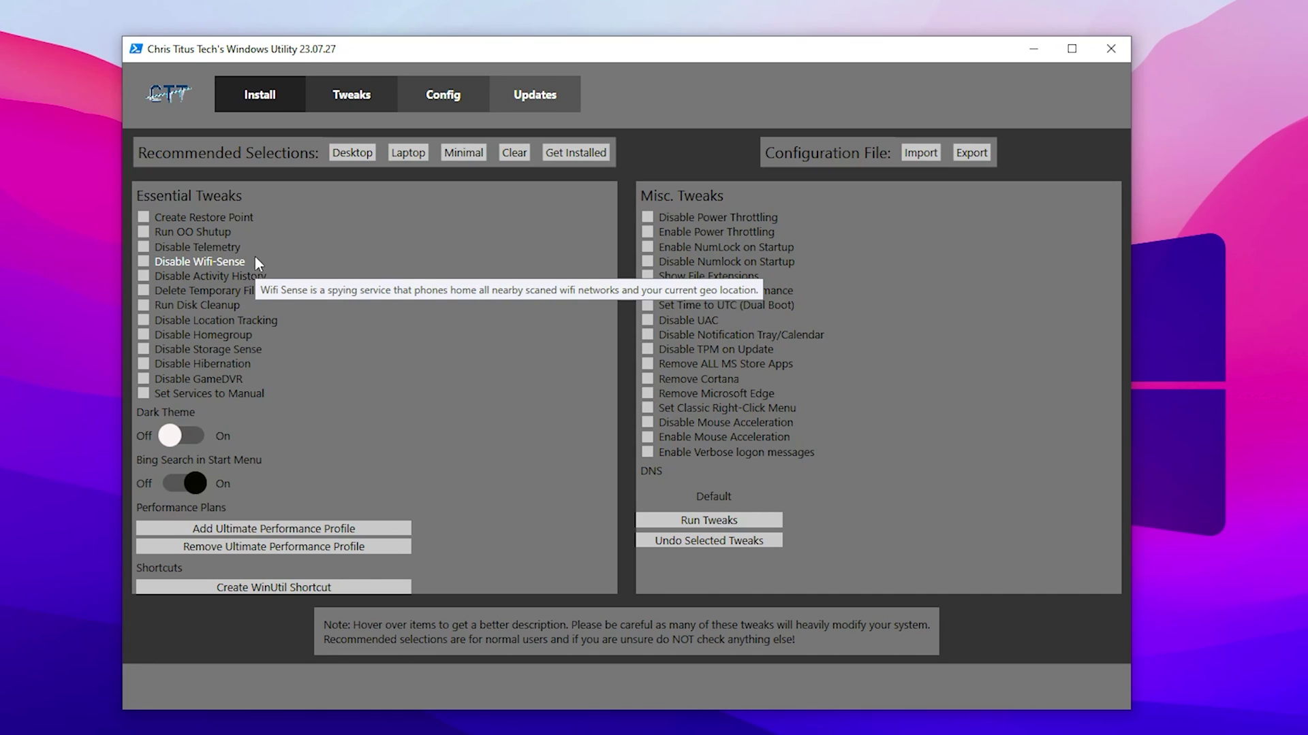
{"action": "left_click", "coordinate": [355, 152]}
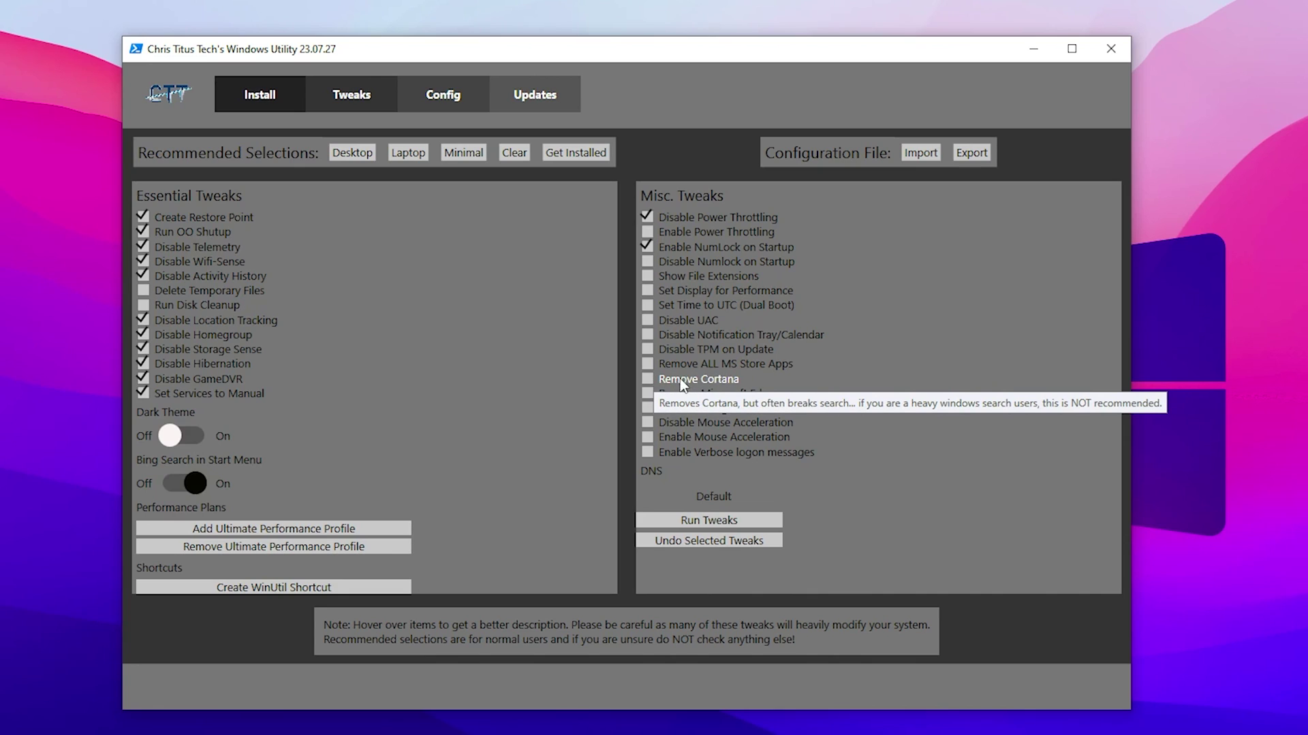
Also tick Remove Cortana, Remove Microsoft Edge and Disable Mouse Acceleration.
{"action": "left_click", "coordinate": [644, 380]}
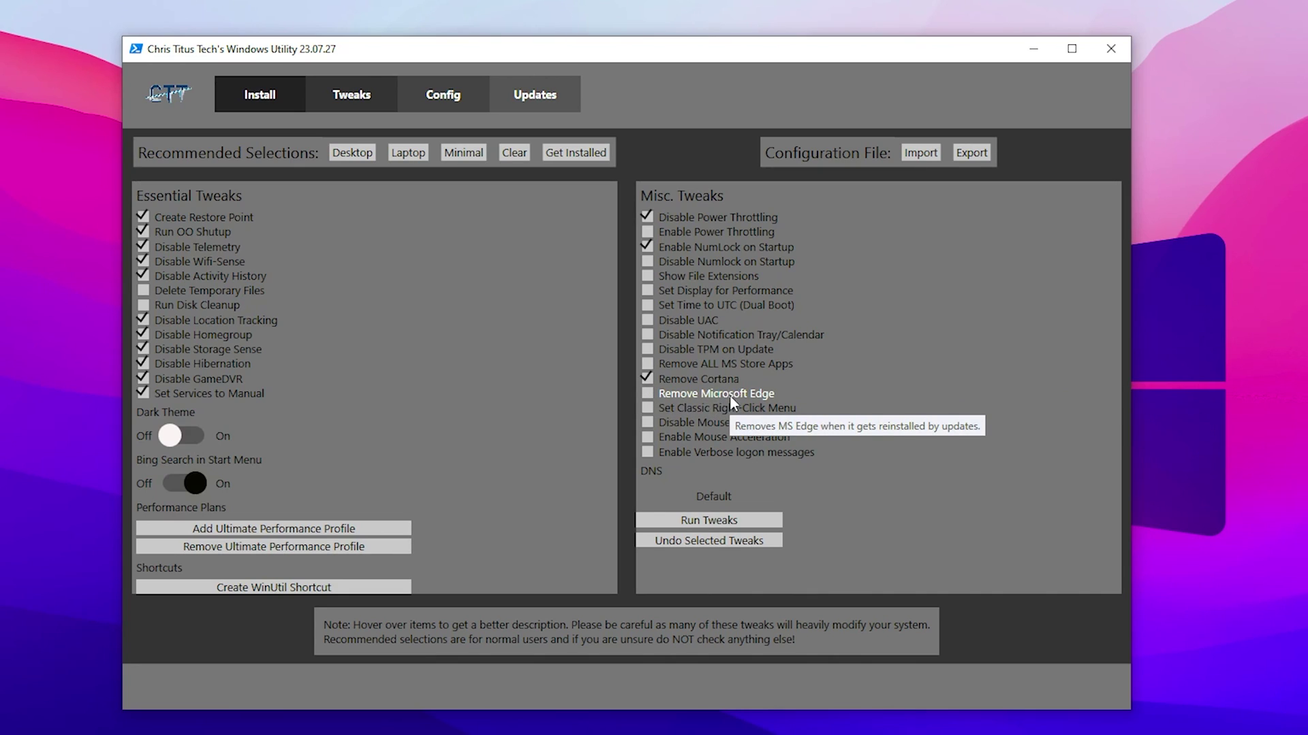
{"action": "left_click", "coordinate": [646, 394]}
{"action": "mouse_move", "coordinate": [701, 423]}
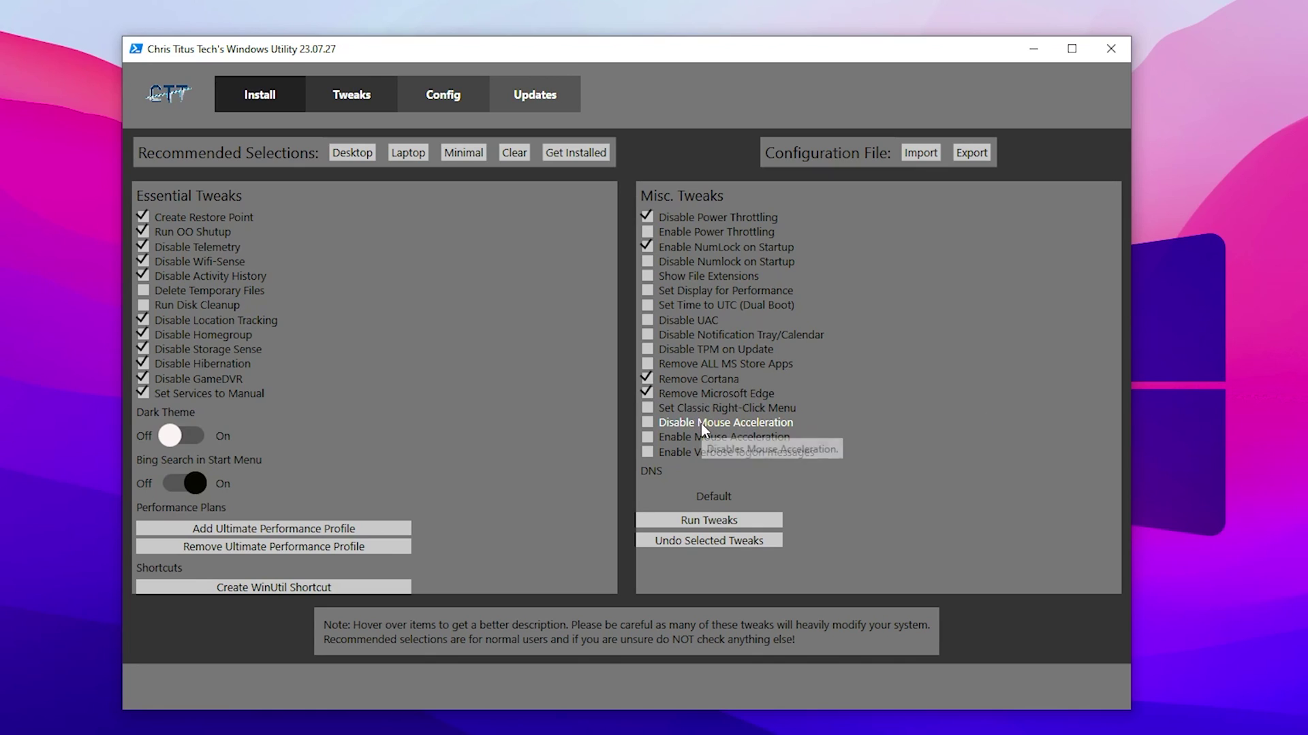
{"action": "left_click", "coordinate": [649, 421]}
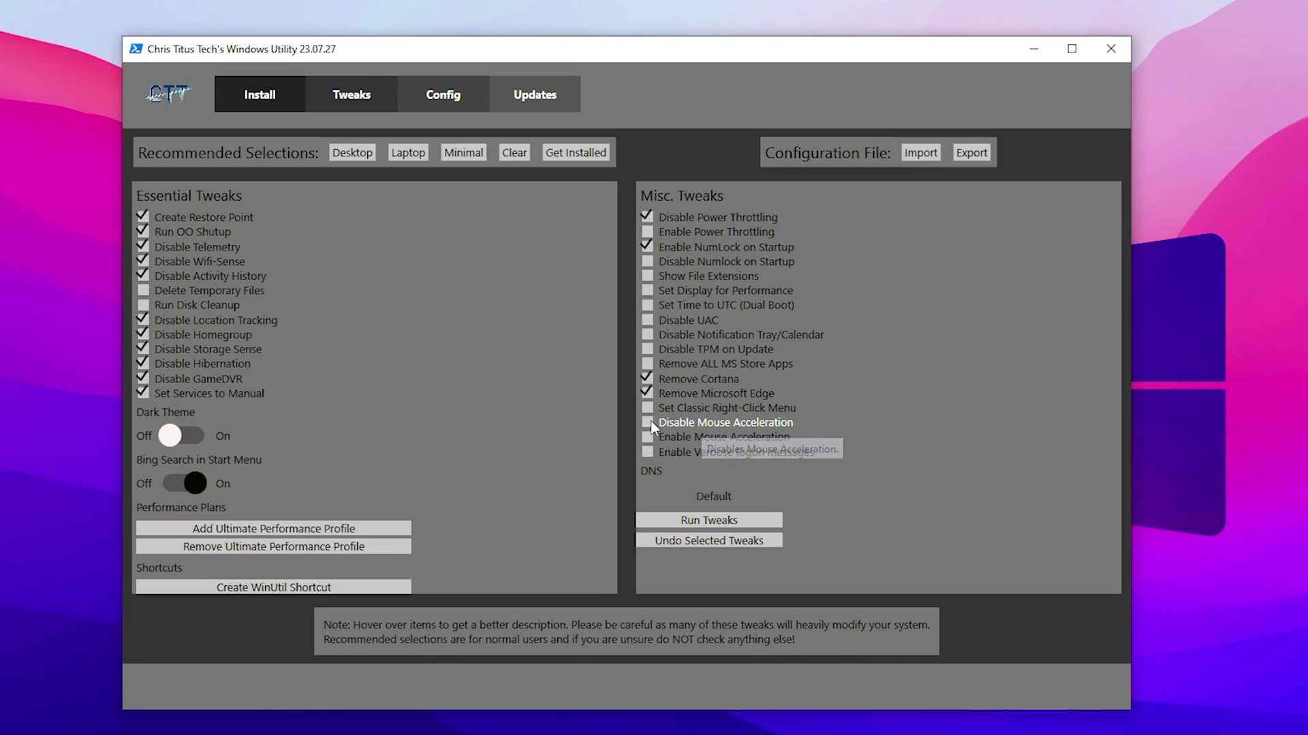
{"action": "mouse_move", "coordinate": [735, 448]}
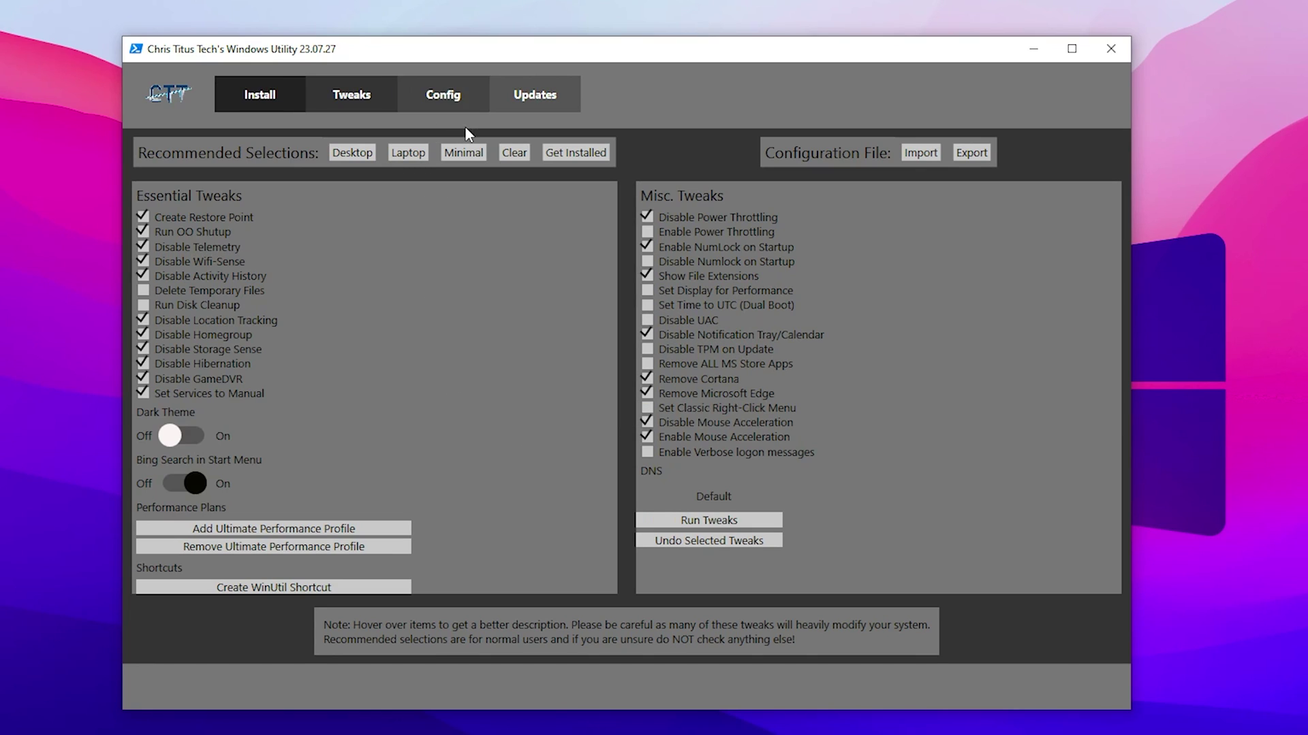
On the Config page, untick the All .Net Framework (2,3,4) feature.
{"action": "left_click", "coordinate": [443, 108]}
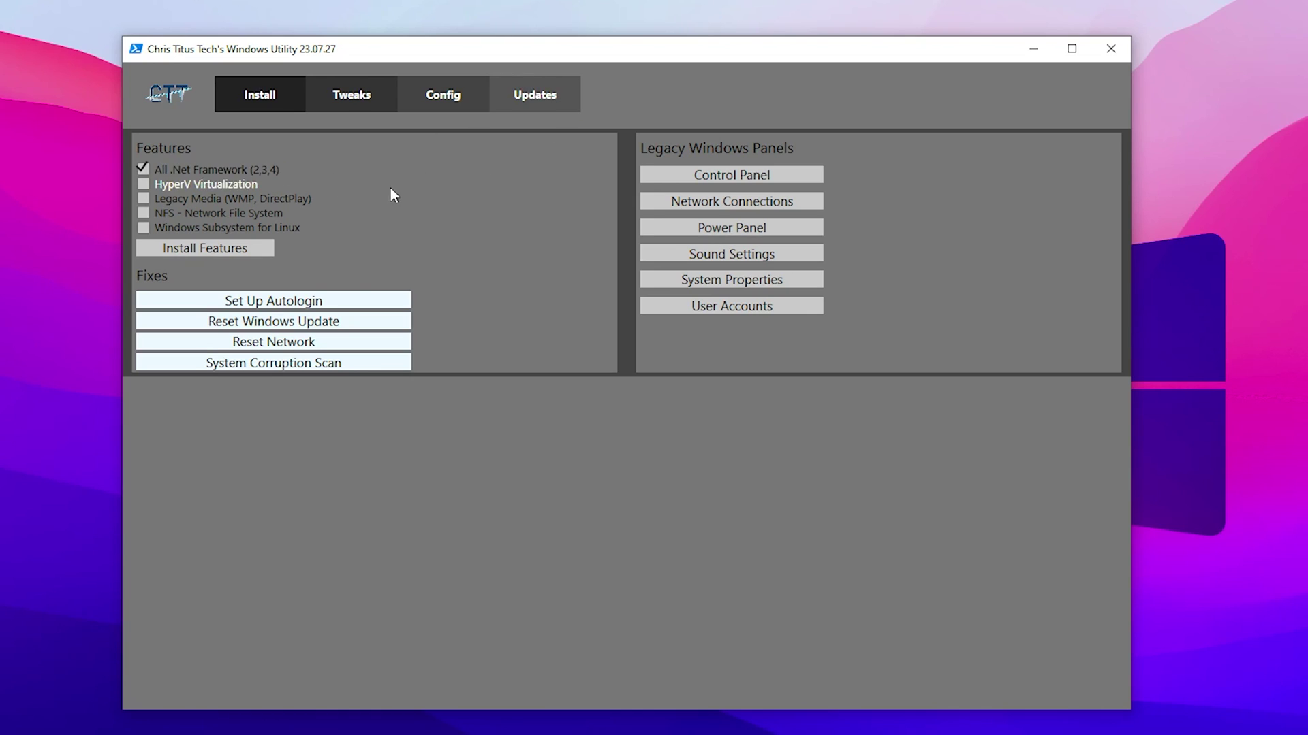
{"action": "left_click", "coordinate": [143, 169]}
Open Power Panel, confirm Ultimate Performance is the active plan, and close Power Options.
{"action": "left_click", "coordinate": [726, 230]}
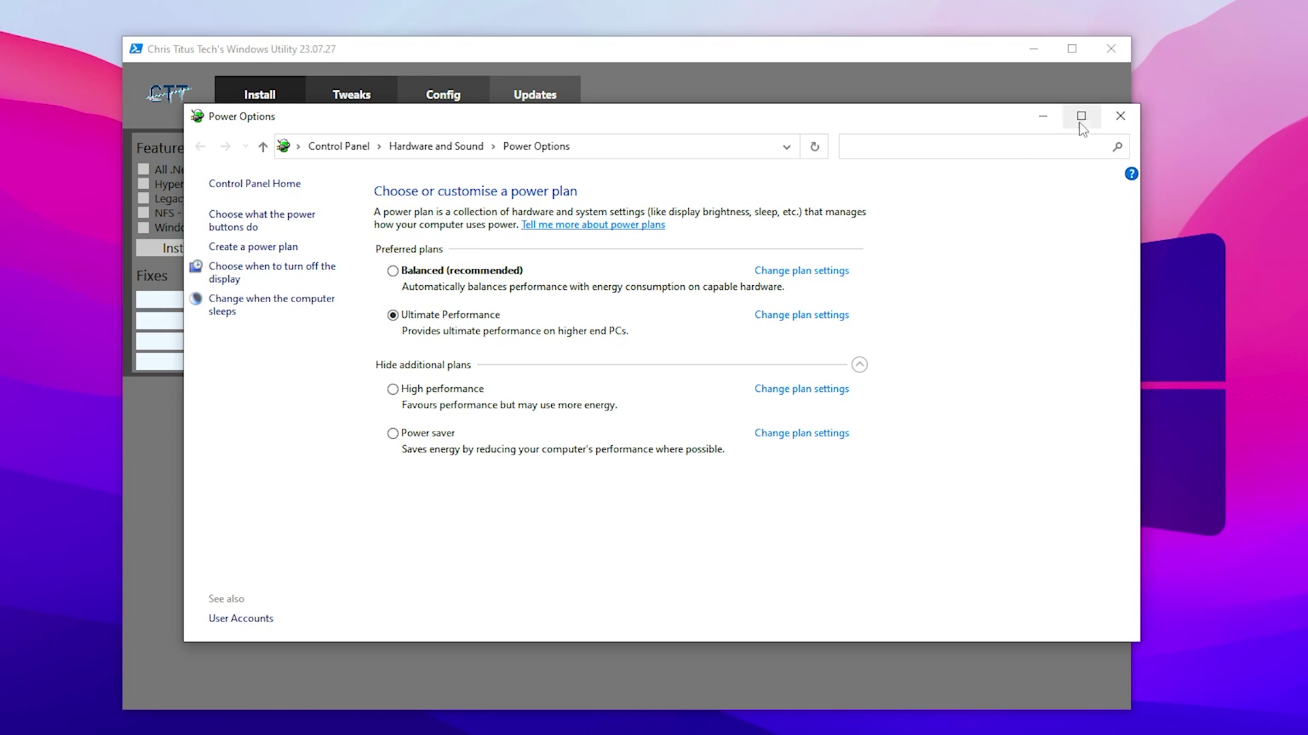
{"action": "left_click", "coordinate": [1120, 117]}
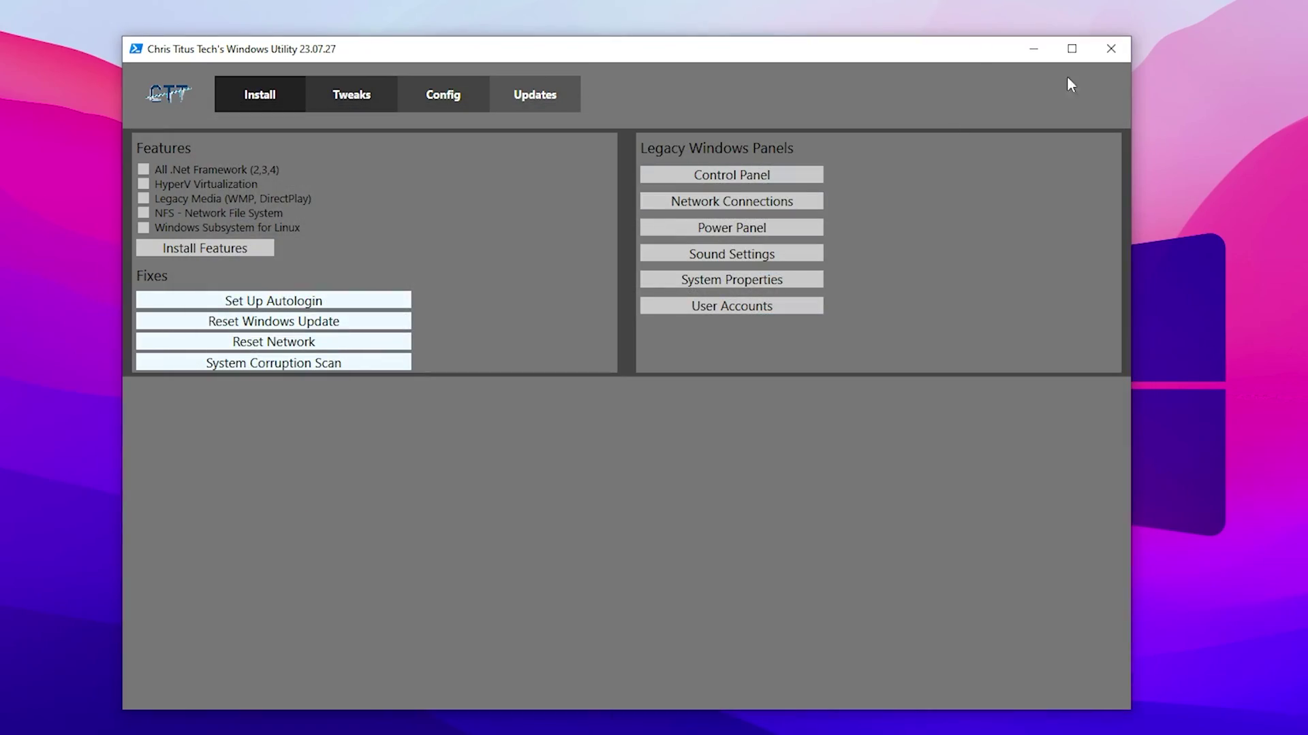
Close the Windows Utility window and return to the Fortnite match.
{"action": "left_click", "coordinate": [1110, 51]}
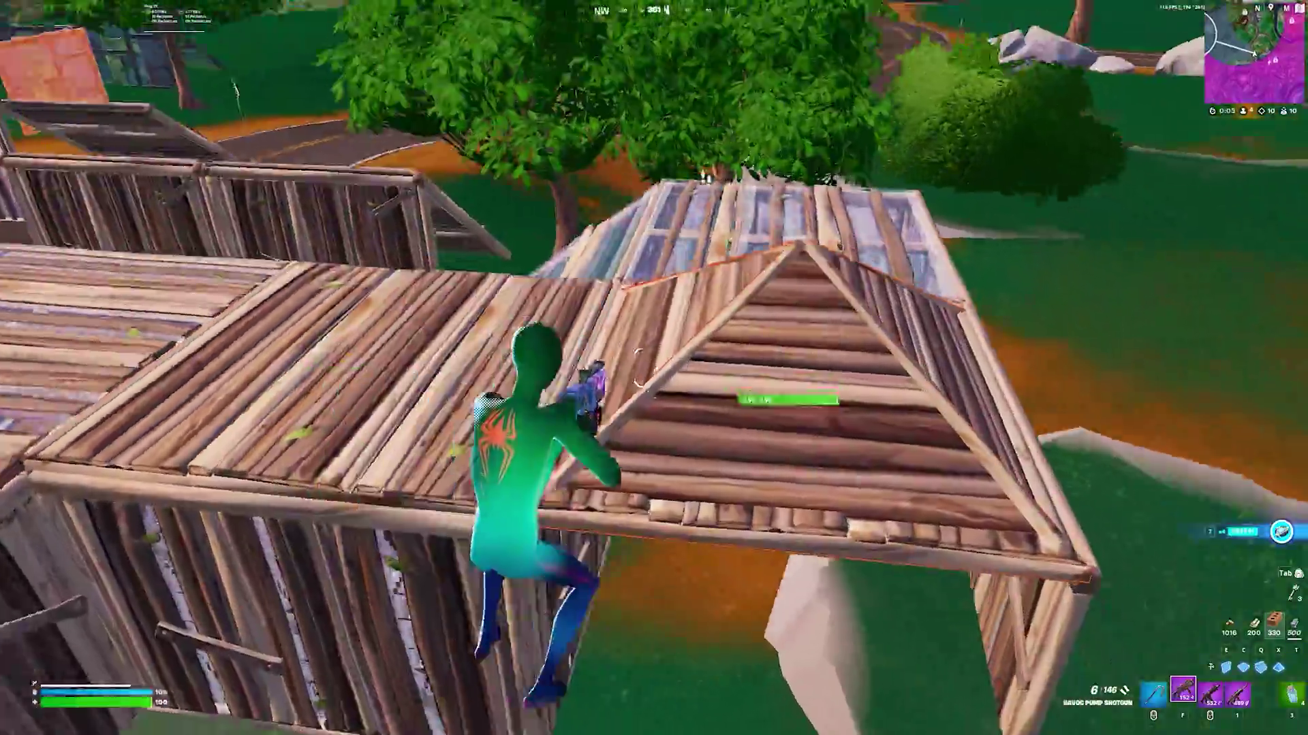